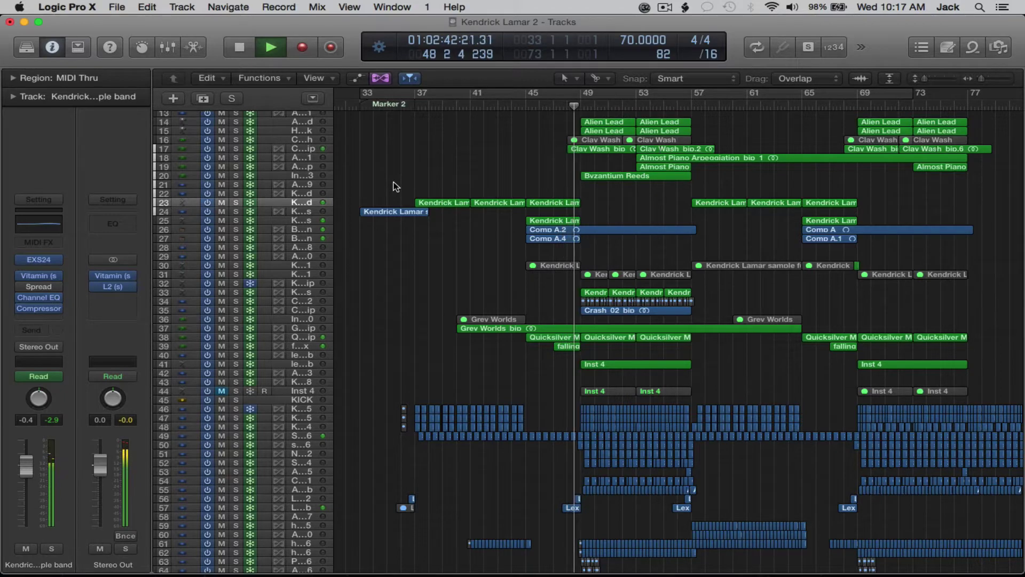
Step: Toggle the mute on the Kendrick Lamar sample band track during playback to compare the mix
key(ctrl+m)
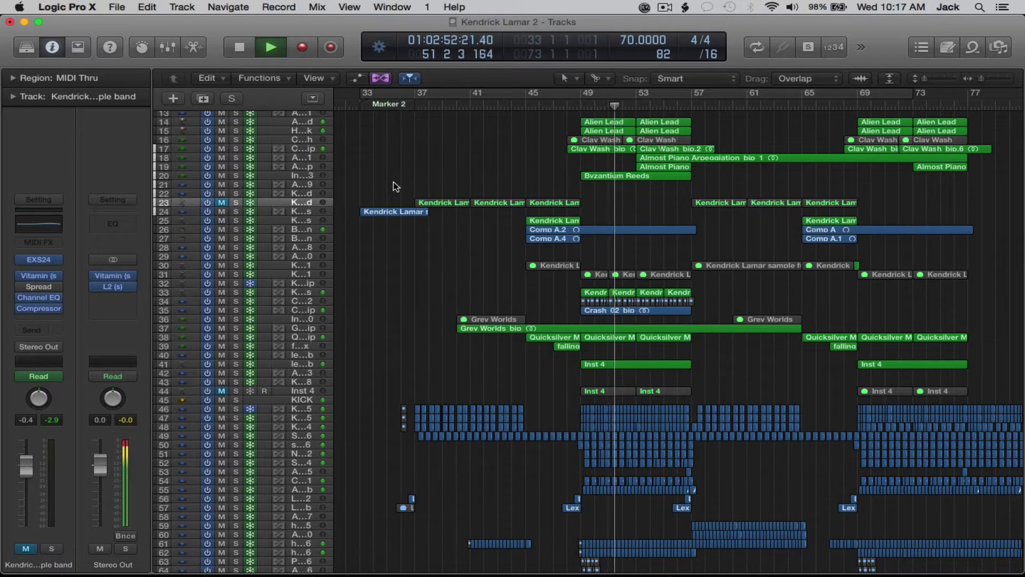
key(ctrl+m)
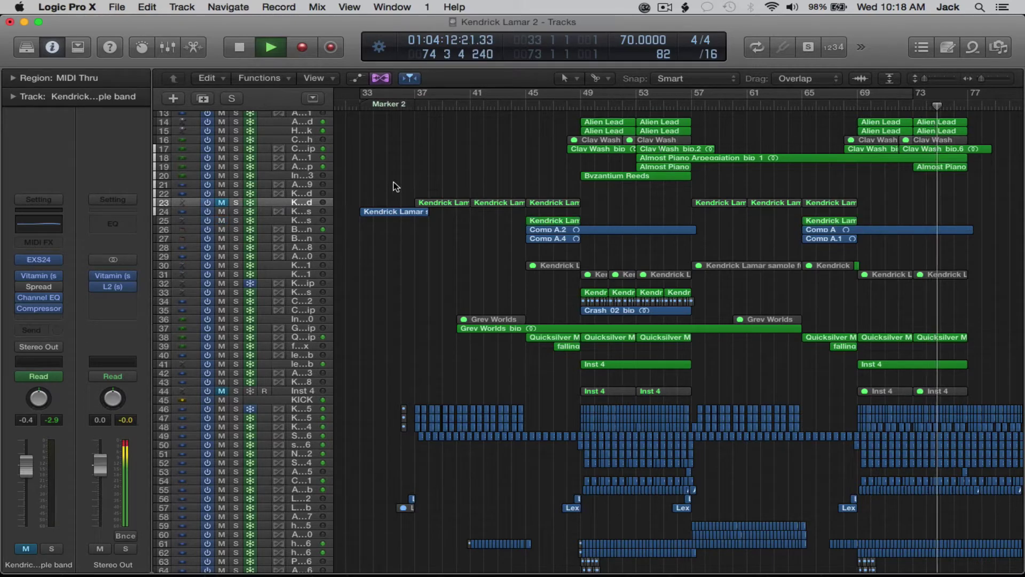
key(ctrl+m)
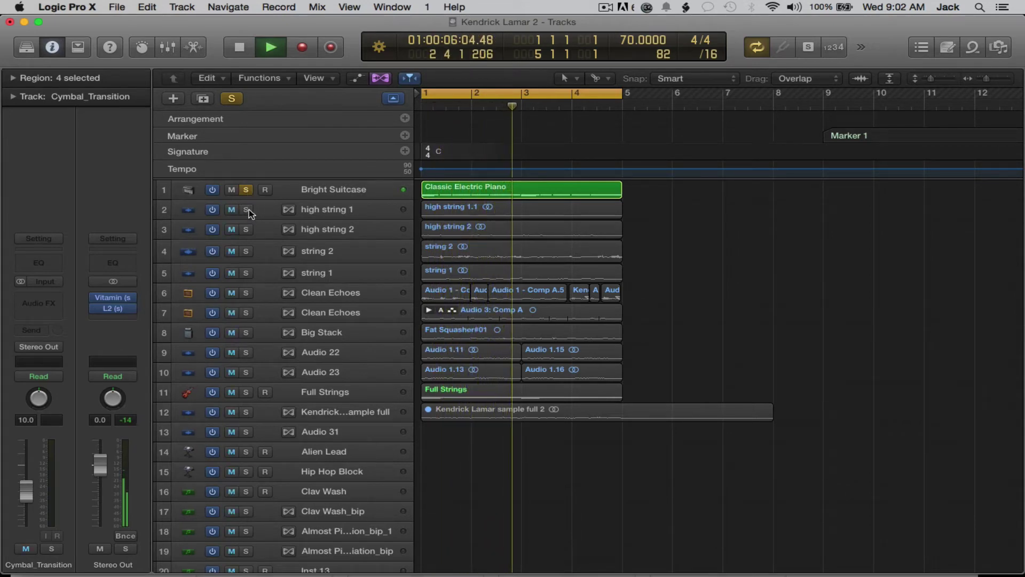
Step: Add high string 1, high string 2, string 2, string 1, both Clean Echoes tracks and Big Stack to the soloed tracks
click(248, 210)
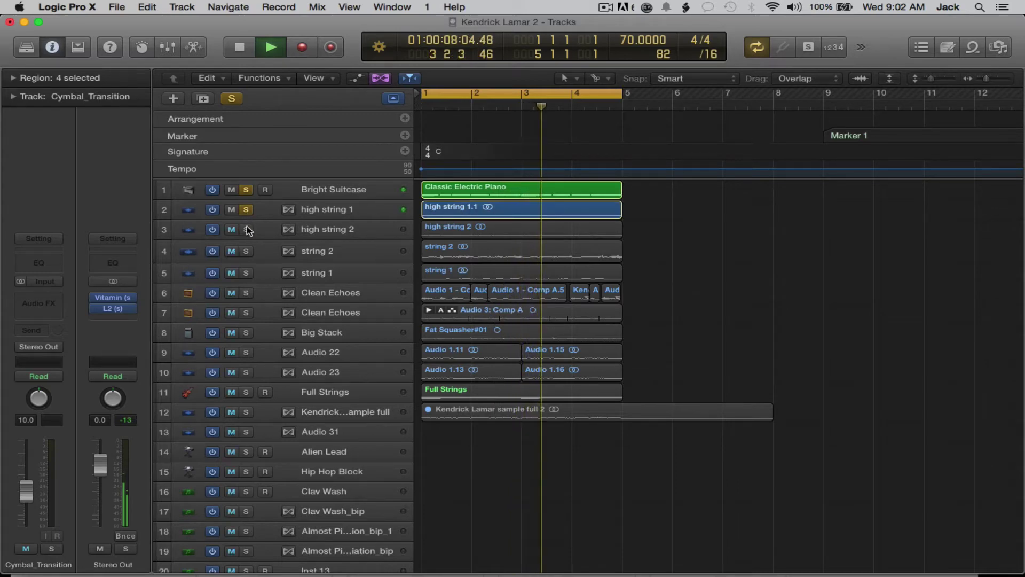
click(246, 230)
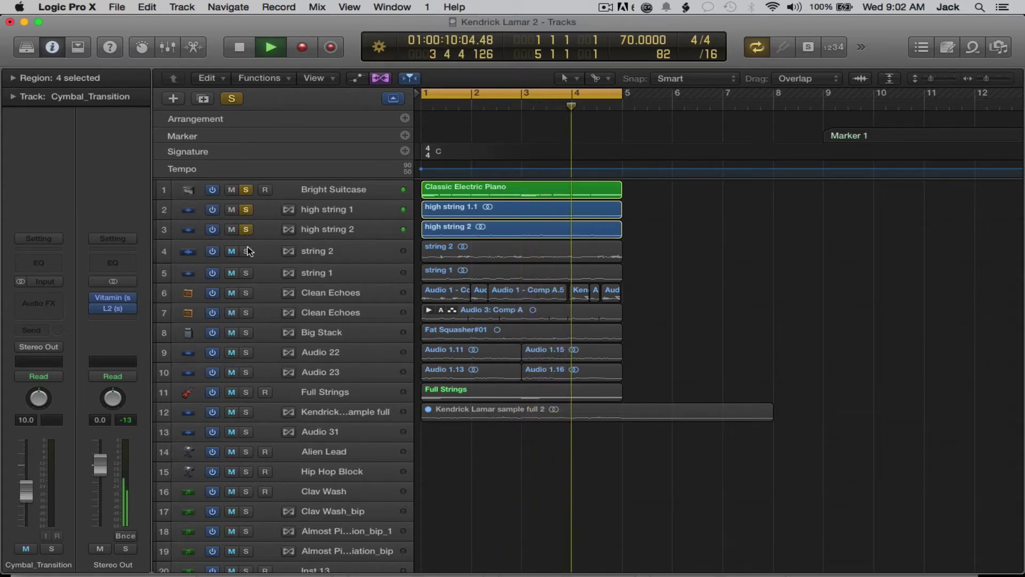
click(246, 251)
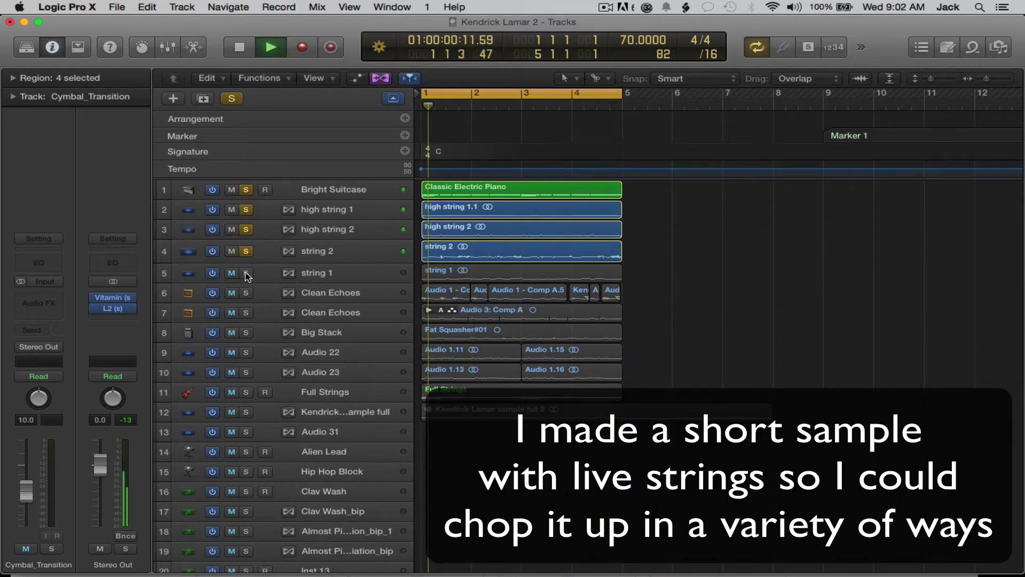
click(246, 273)
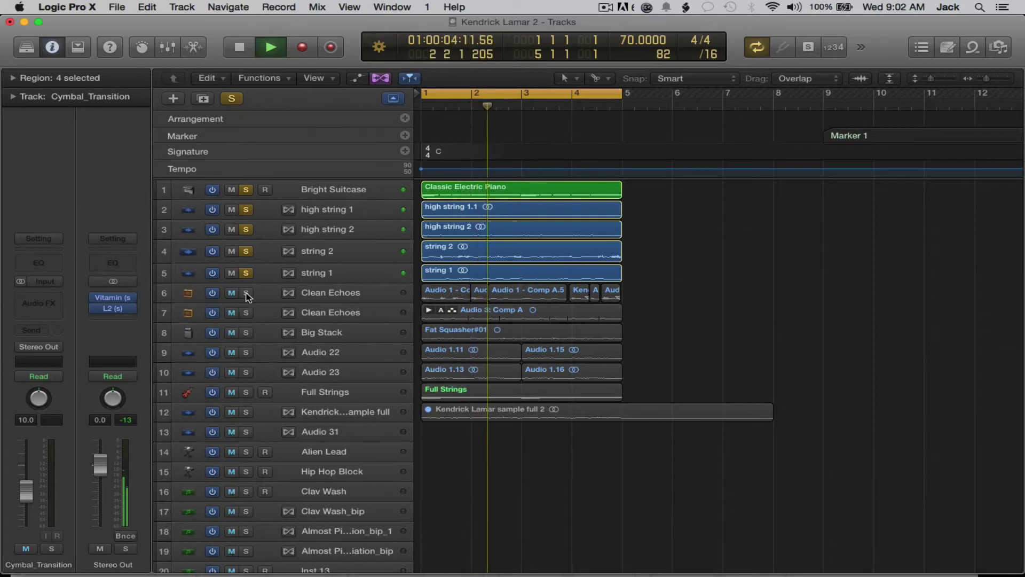
mouse_move(246, 293)
mouse_down()
mouse_move(247, 372)
mouse_move(247, 360)
mouse_up()
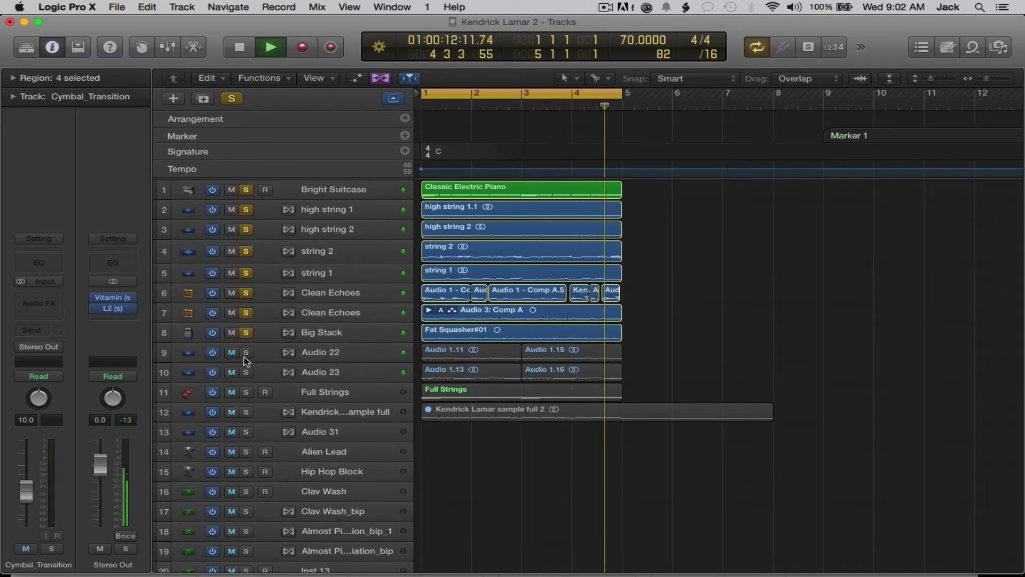
Step: Stop playback and remove the solo from high string 1, high string 2, string 2 and string 1
key(space)
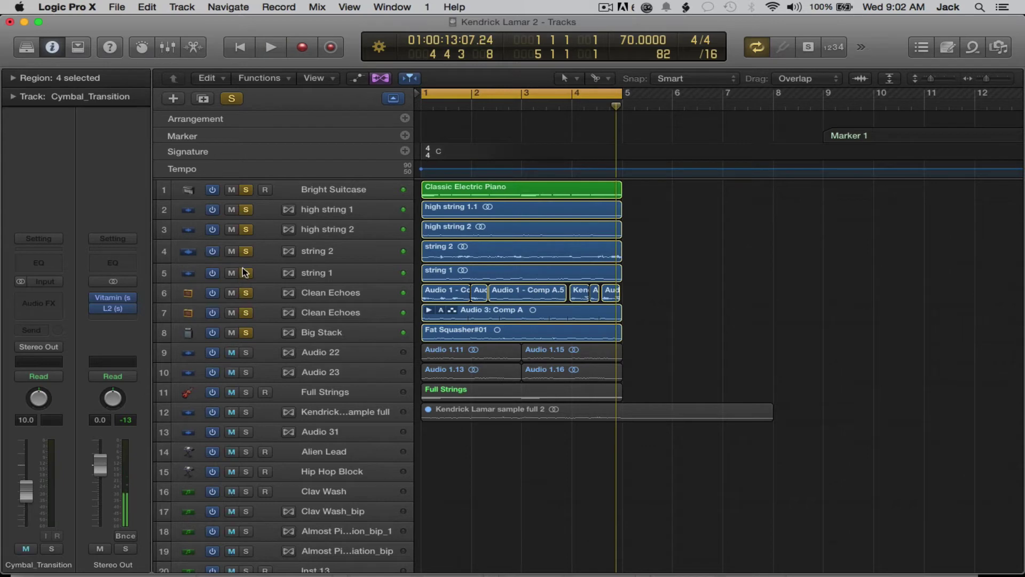
drag(244, 272, 244, 209)
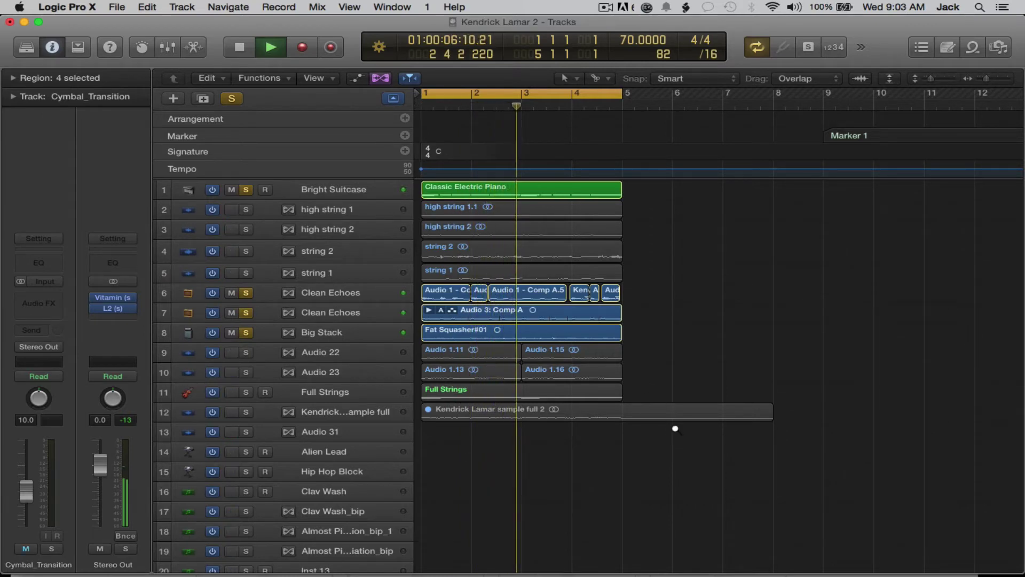
Step: Select the Kendrick Lamar sample strings track at bar 33 and examine its Channel EQ curve
key(z)
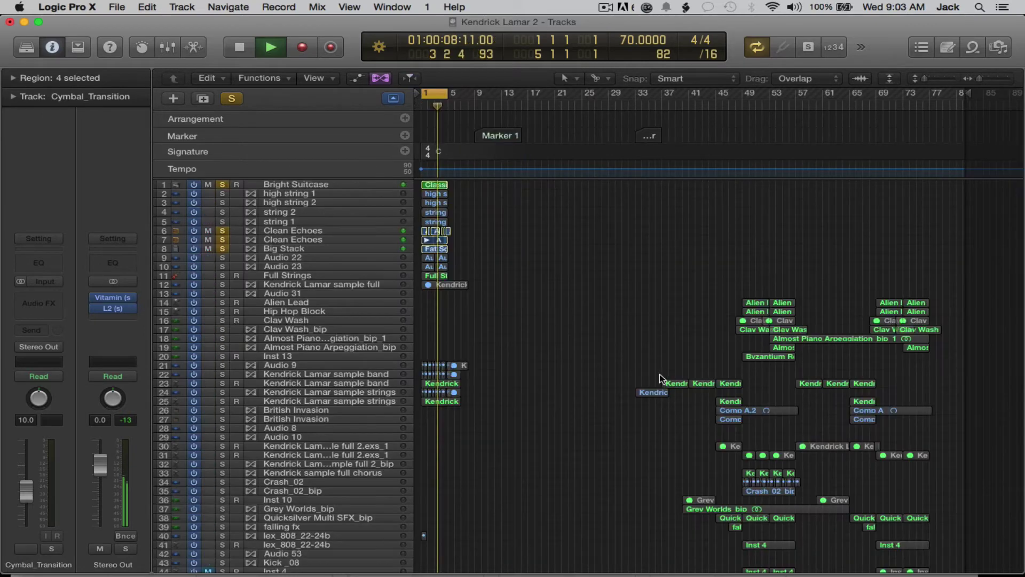
drag(596, 365, 761, 560)
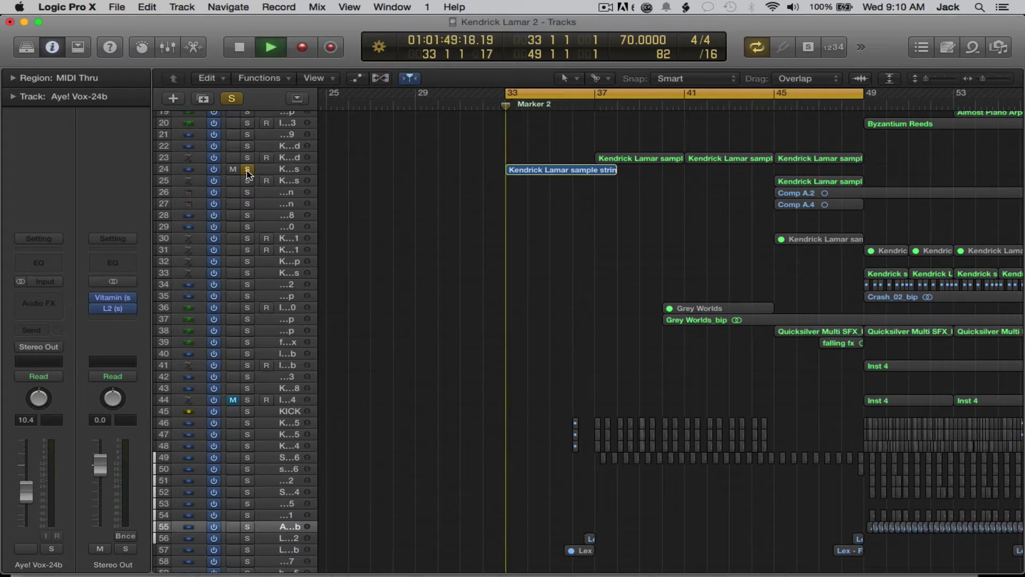
click(283, 170)
mouse_move(25, 299)
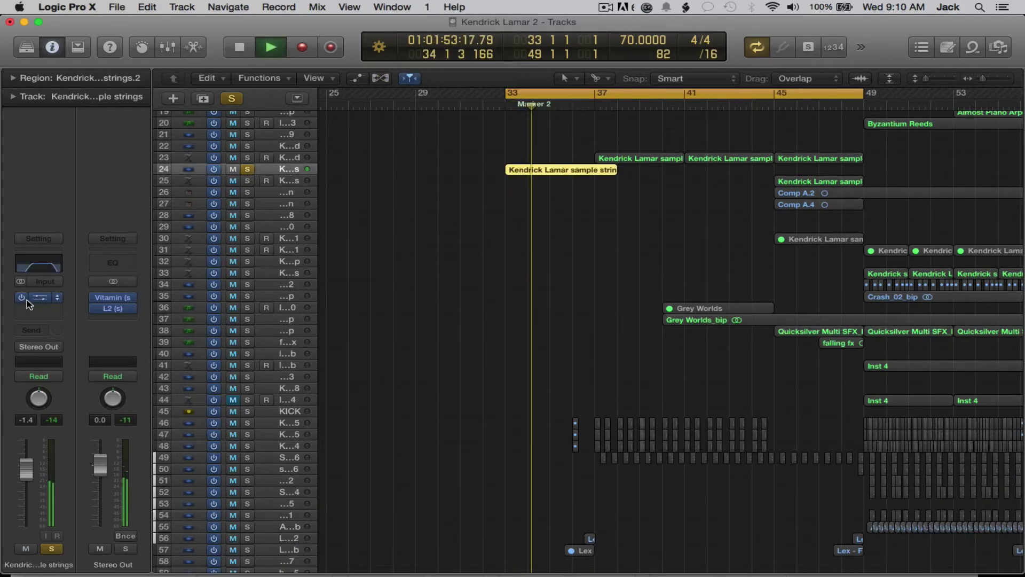
click(41, 296)
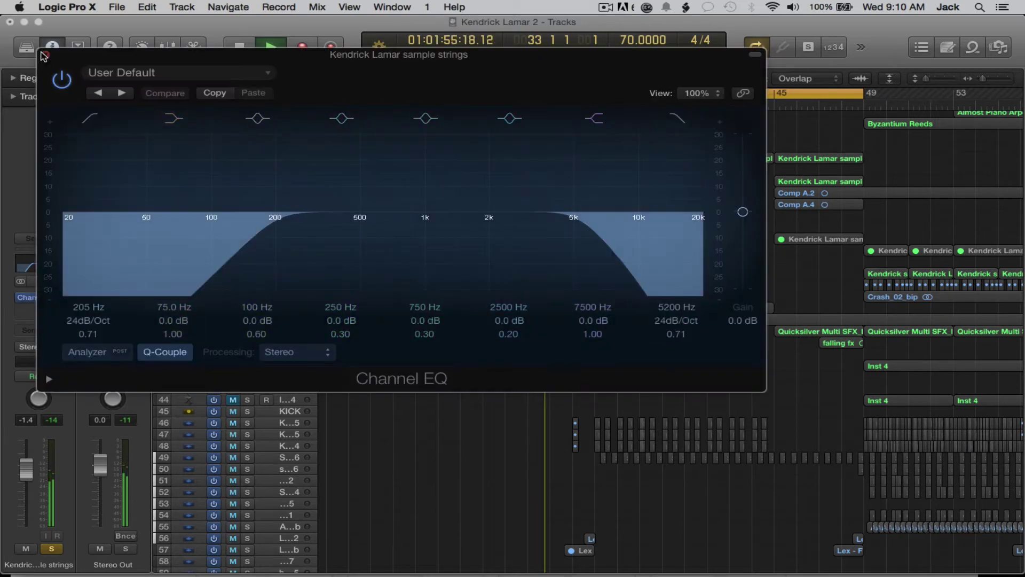
click(43, 54)
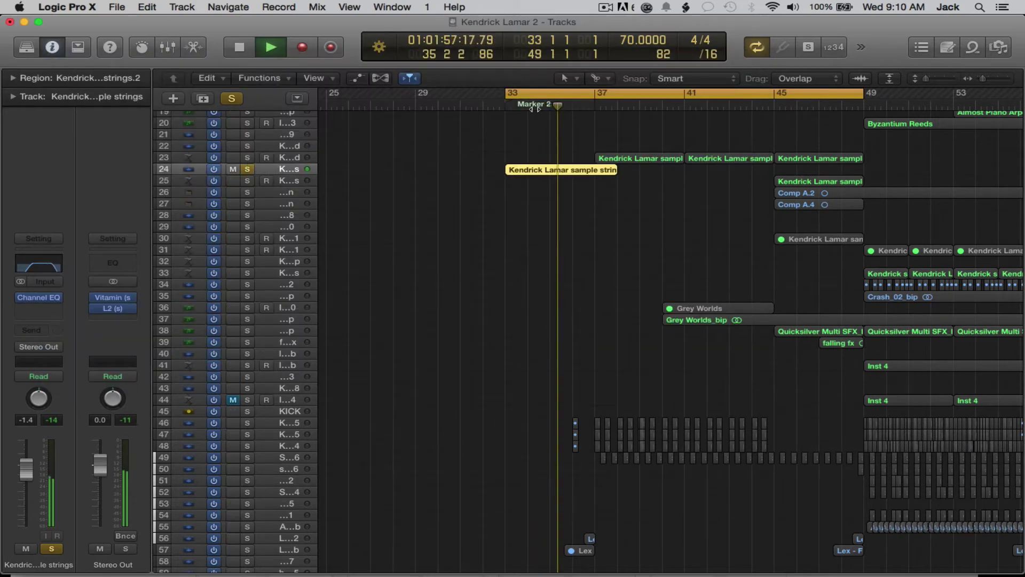
Step: Audition the Kendrick Lamar sample band track in solo, select it, and turn its solo off
click(243, 158)
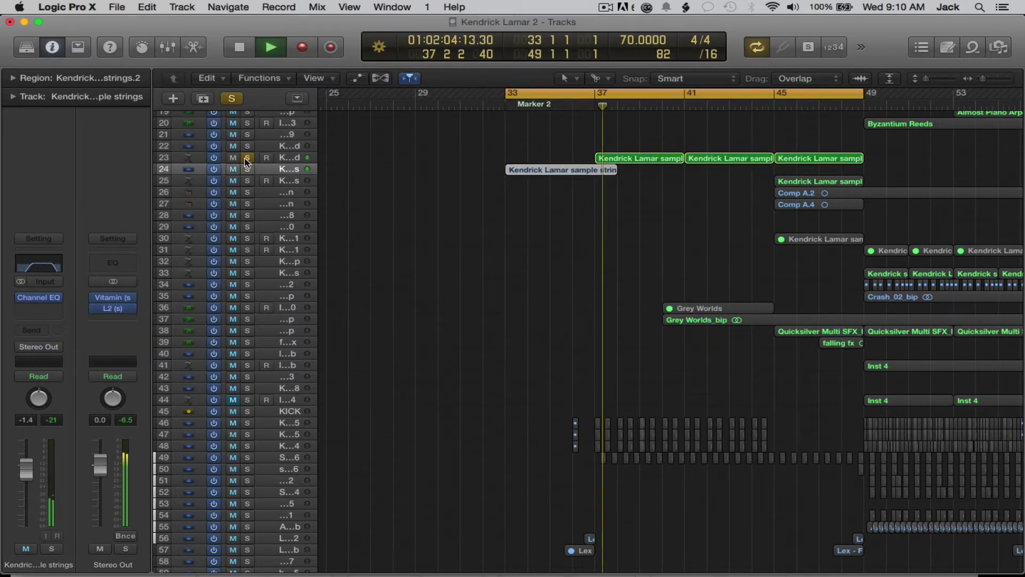
click(298, 159)
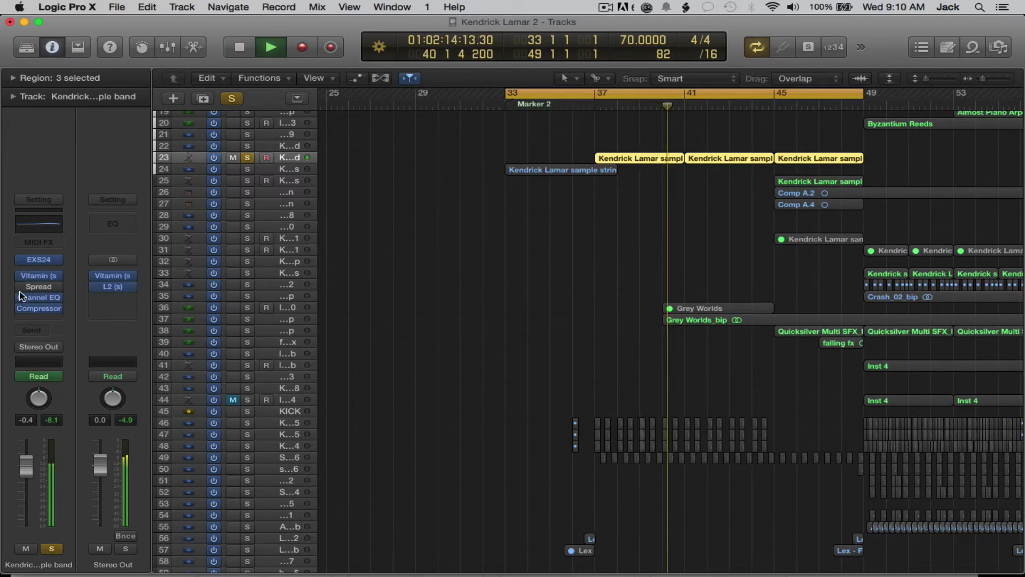
click(247, 158)
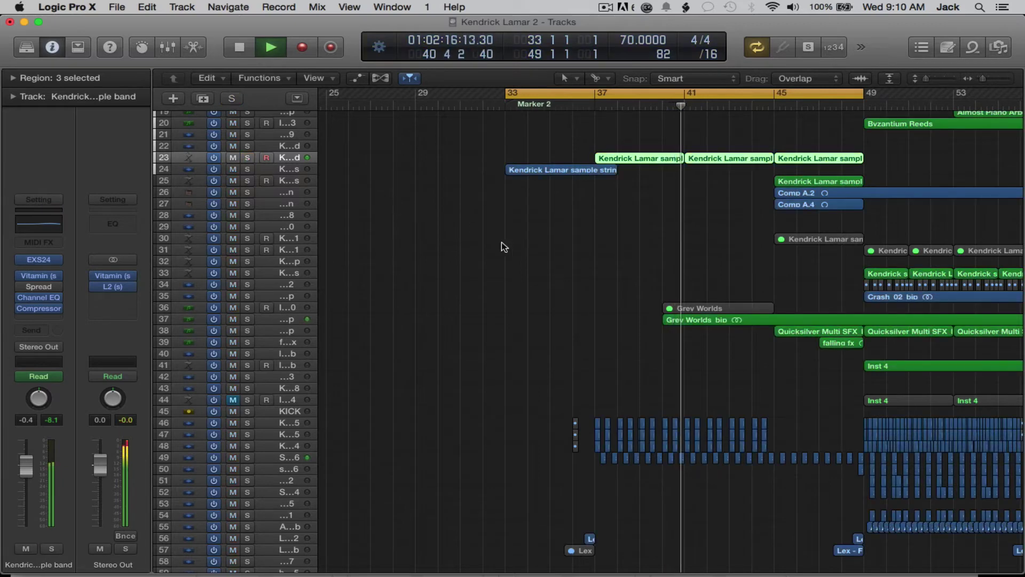
Step: Set the cycle range from bar 37 to bar 45, over the kick and snare regions
scroll(517, 257, right, 2)
scroll(517, 258, down, 1)
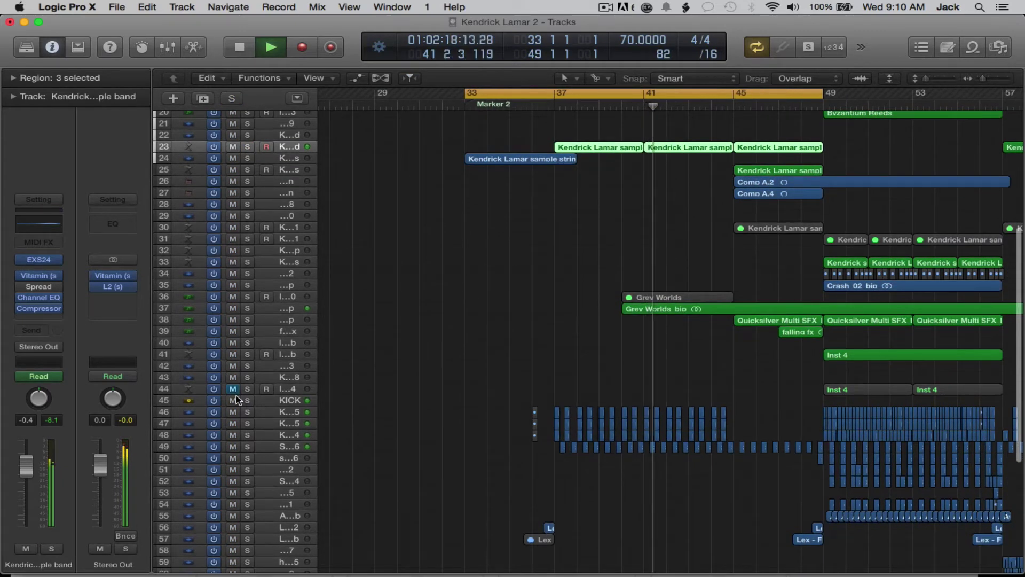
drag(515, 399, 770, 477)
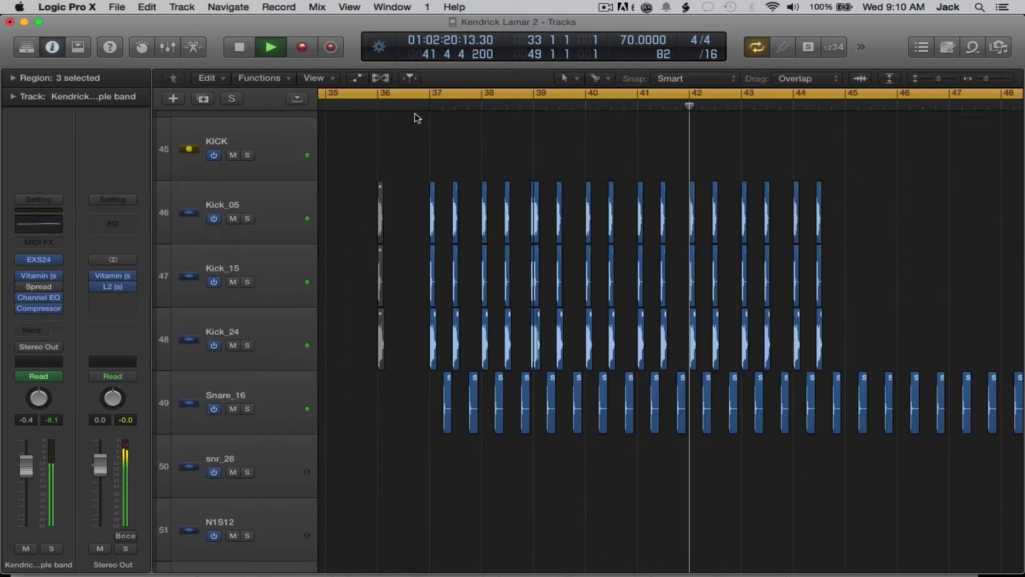
drag(433, 95, 841, 107)
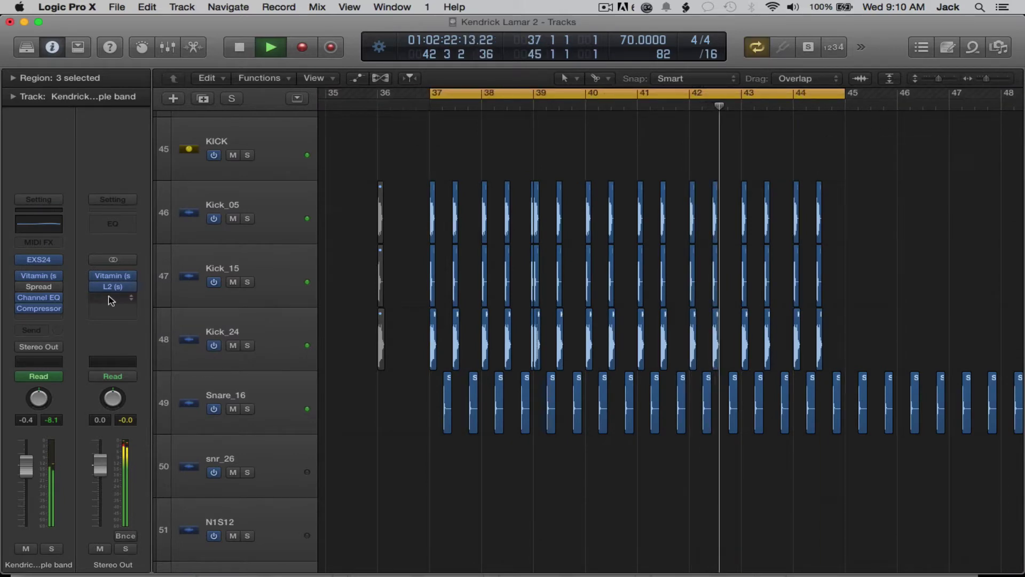
Step: Solo the Kick_05, Kick_15 and Kick_24 tracks and play the cycled section
key(space)
click(247, 219)
click(247, 282)
key(space)
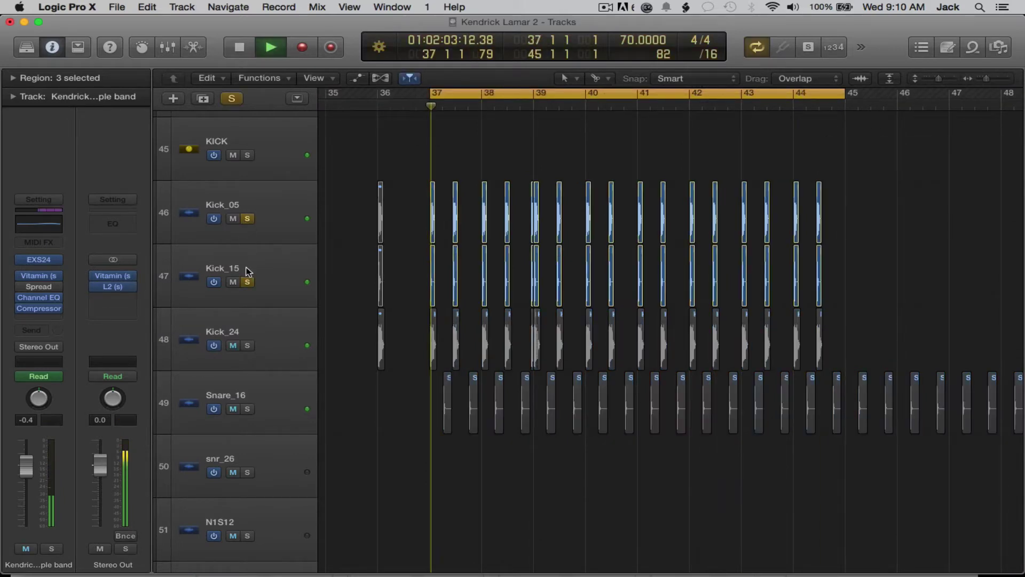
click(248, 345)
Step: Select Kick_05 and compare the kicks with the KICK bus's Channel EQ bypassed and enabled
click(270, 210)
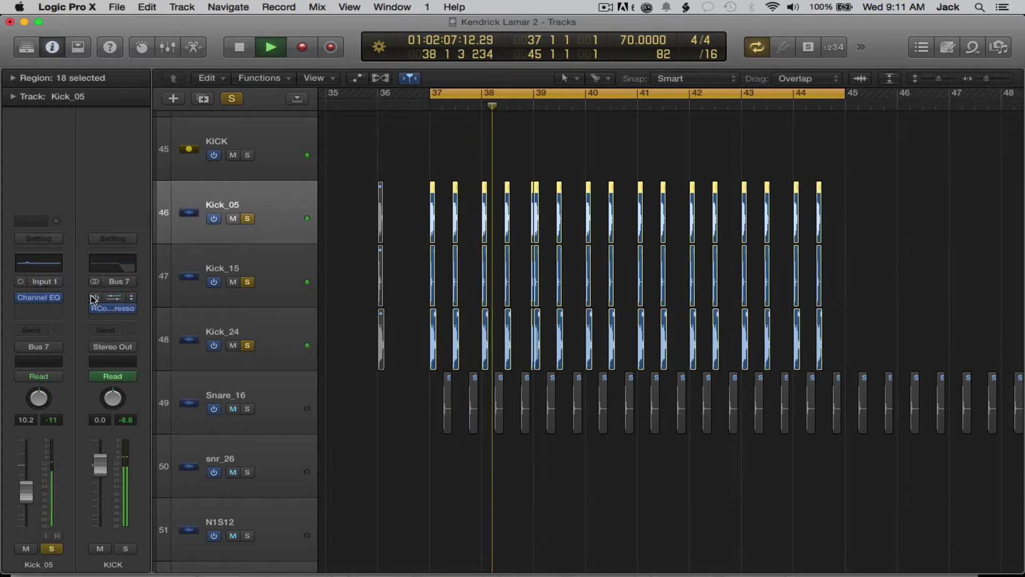
click(95, 297)
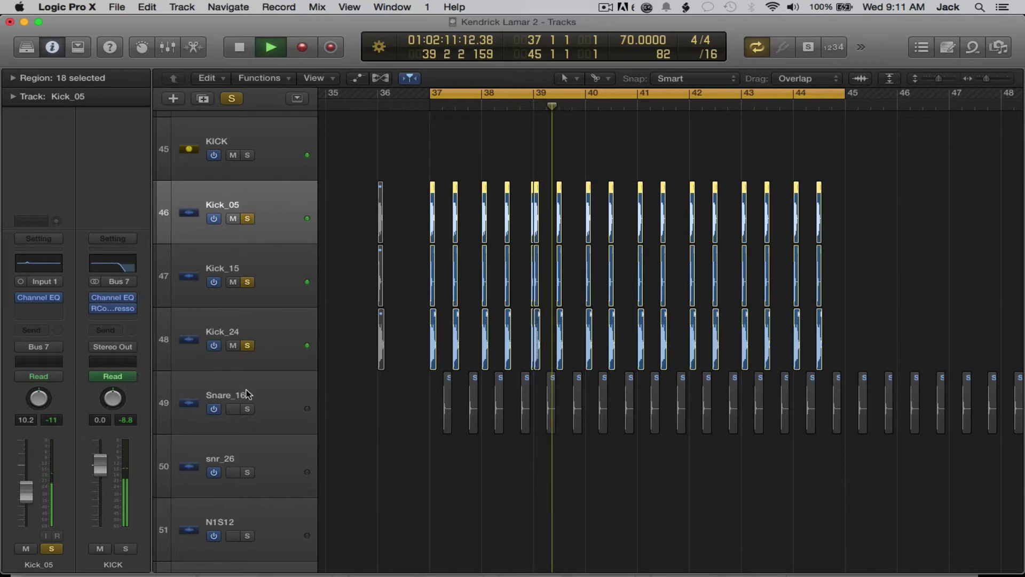
Step: Select and solo the Snare_16 track and show the aux channel fed by its Bus 6 send
click(264, 392)
click(247, 408)
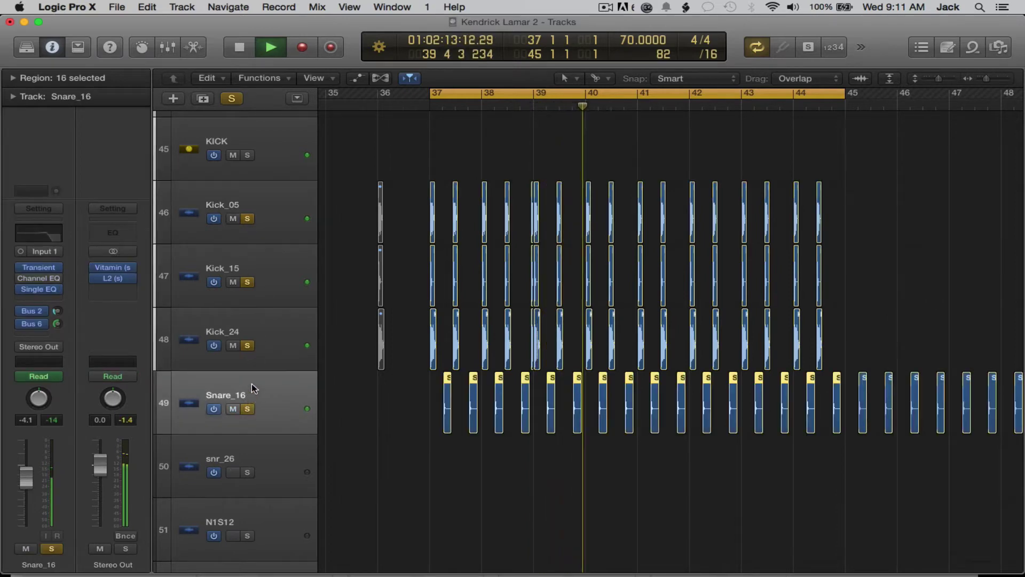
click(36, 324)
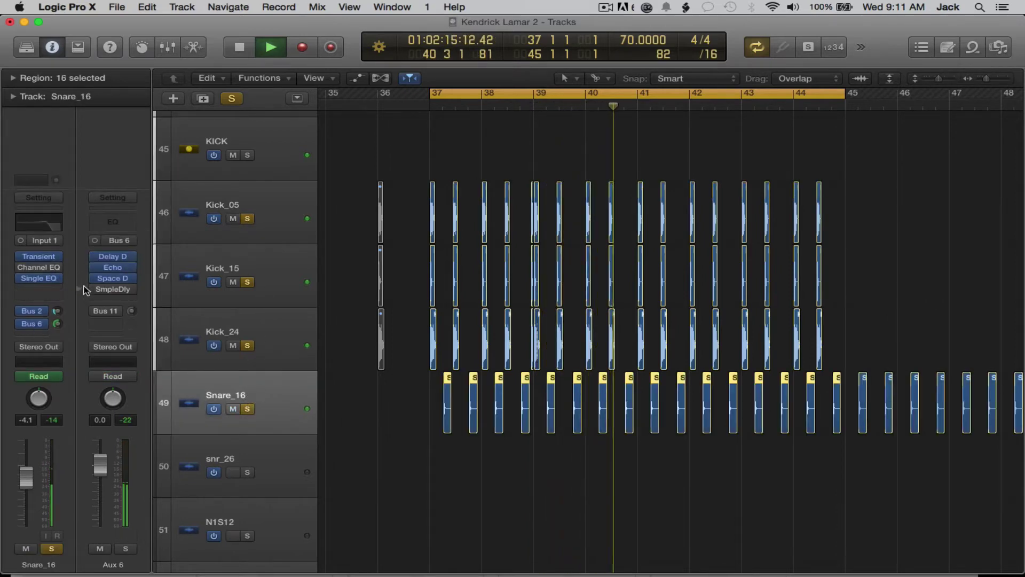
Step: Bypass the Delay D, Echo and Space D effects on Aux 6 and Snare_16's Bus 2 and Bus 6 sends
click(96, 267)
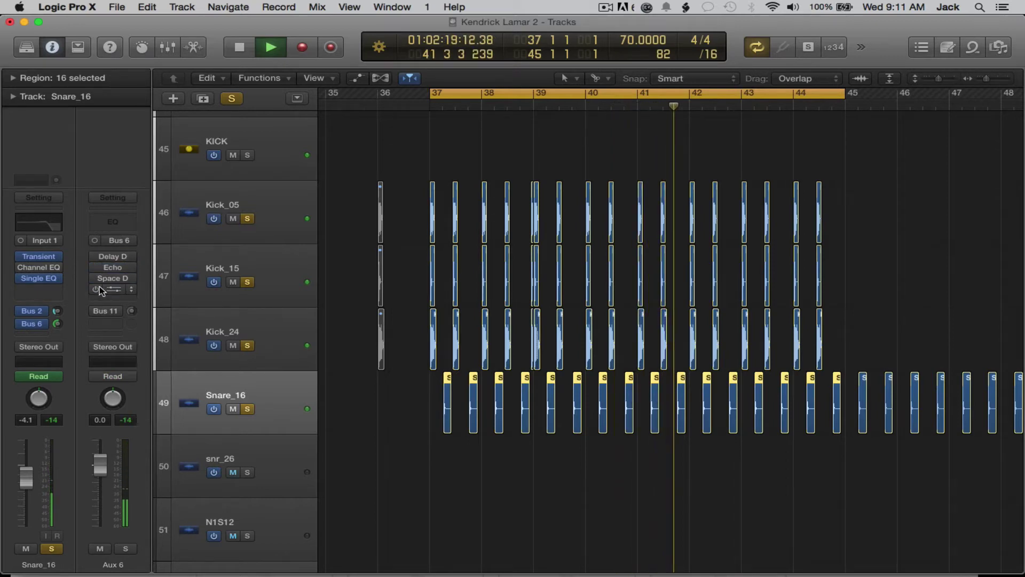
click(20, 312)
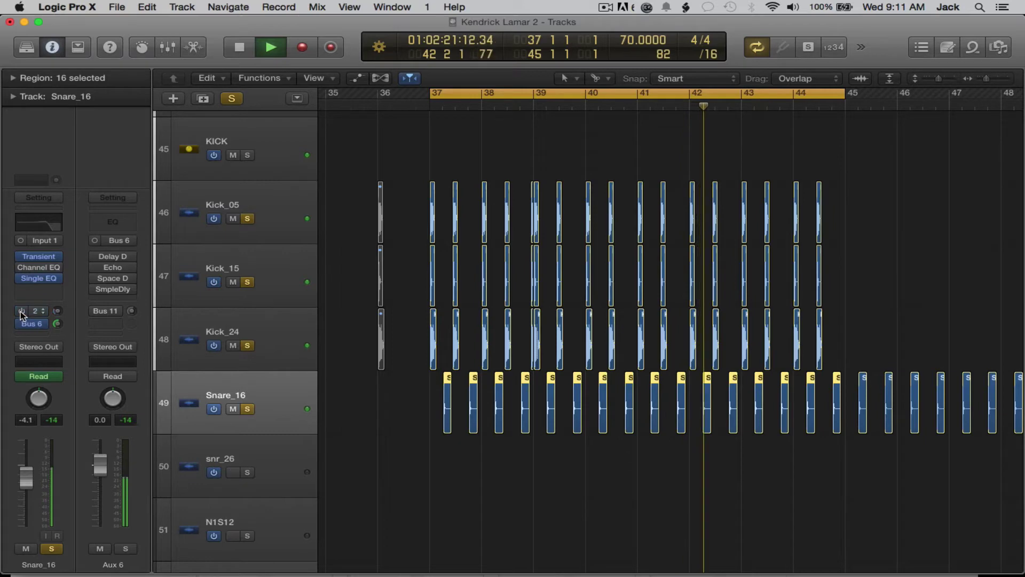
click(22, 324)
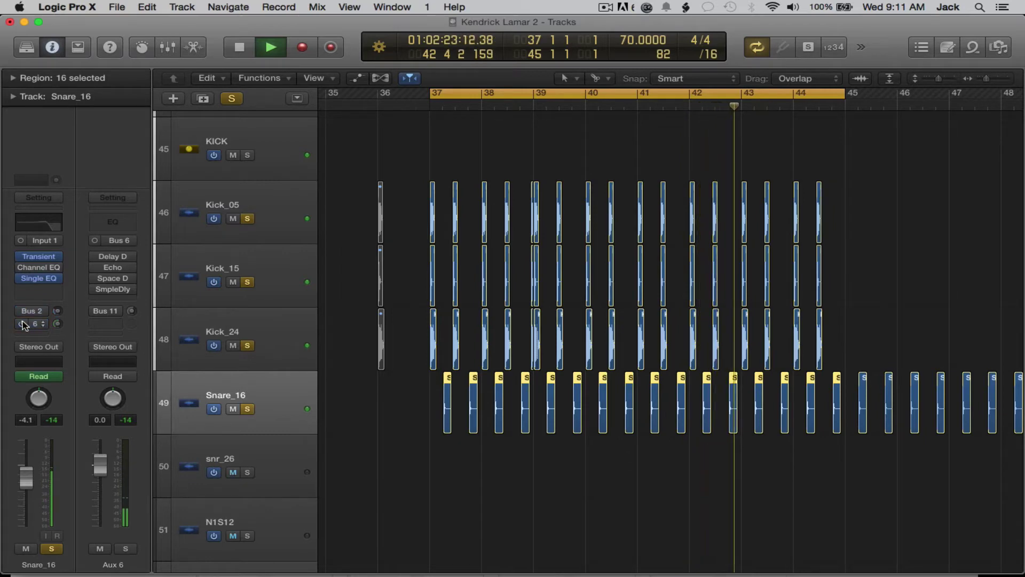
Step: Re-enable Snare_16's Bus 6 and Bus 2 sends and the Space D, Echo and Delay D effects on Aux 6
click(22, 323)
click(20, 311)
click(95, 279)
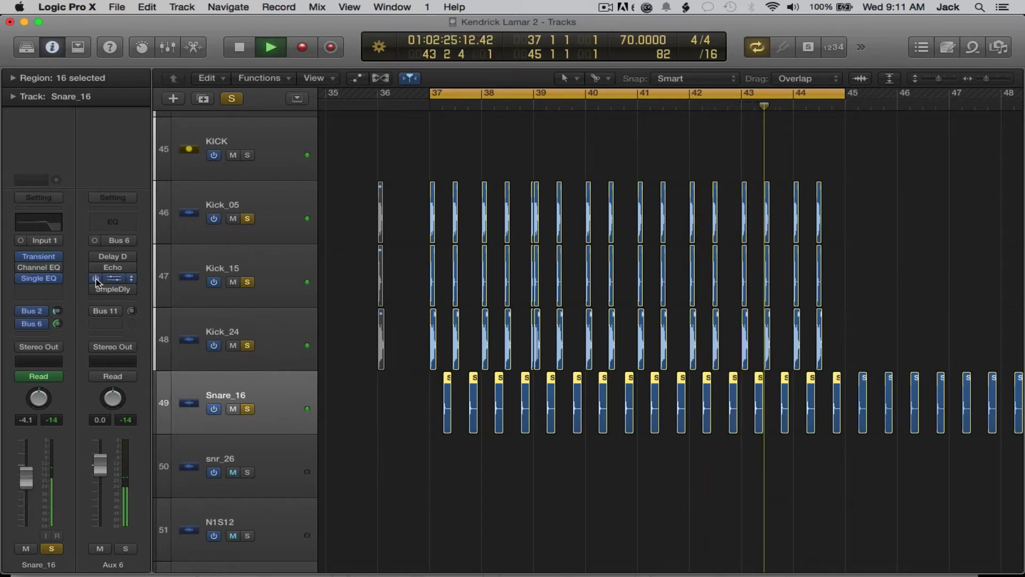
click(94, 268)
click(95, 257)
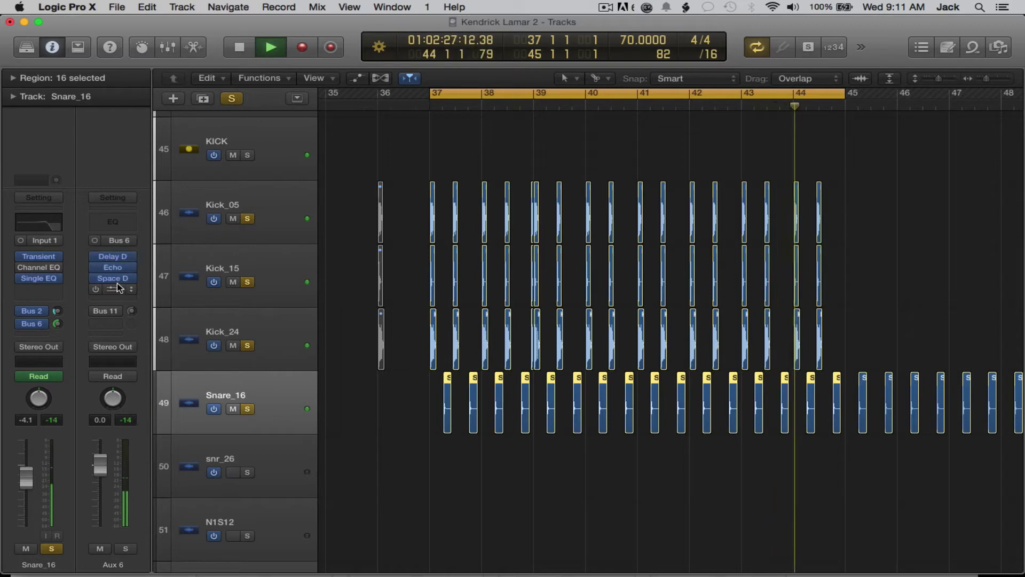
Step: Open the Echo settings on Aux 6, examine the time, repeat and wet values, and close them
click(115, 268)
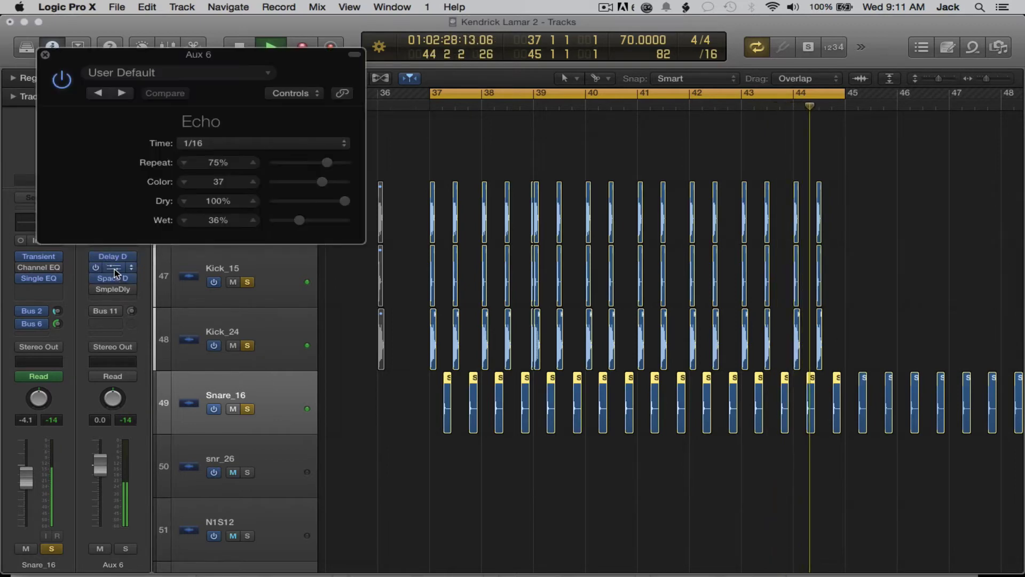
click(44, 55)
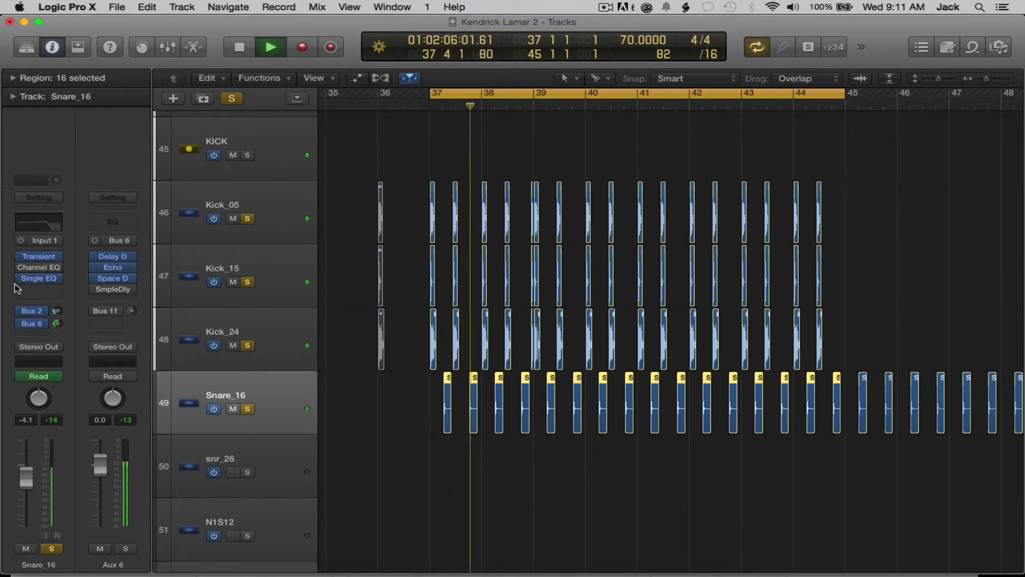
Step: Sweep the high-cut frequency in Snare_16's Single Band EQ and bring it back to 930 Hz
click(39, 279)
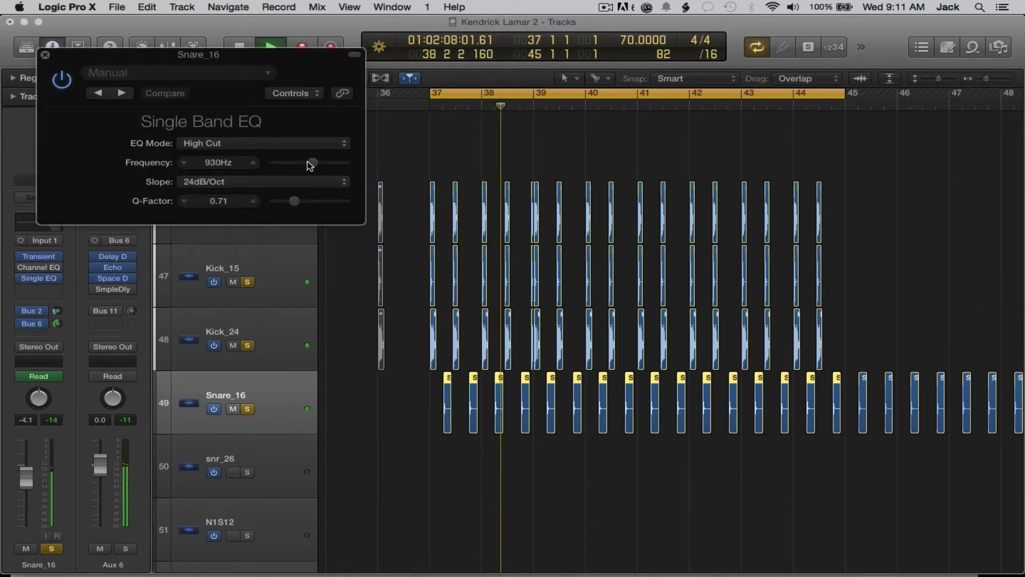
mouse_move(319, 164)
mouse_down()
mouse_move(329, 164)
mouse_move(312, 170)
mouse_up()
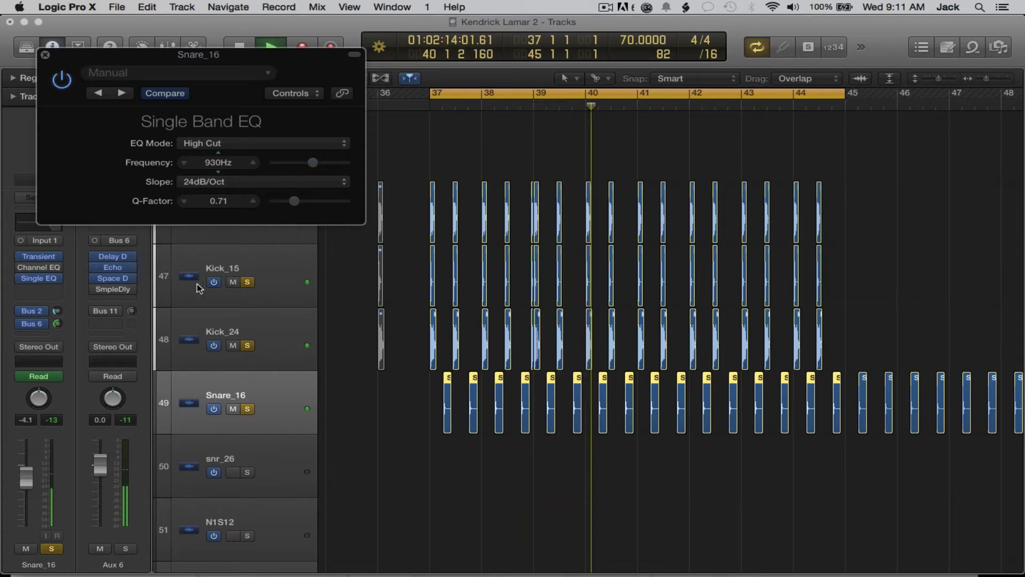
Step: Clear the solo on all tracks and turn off cycle playback
alt+click(247, 283)
ctrl+alt+click(407, 306)
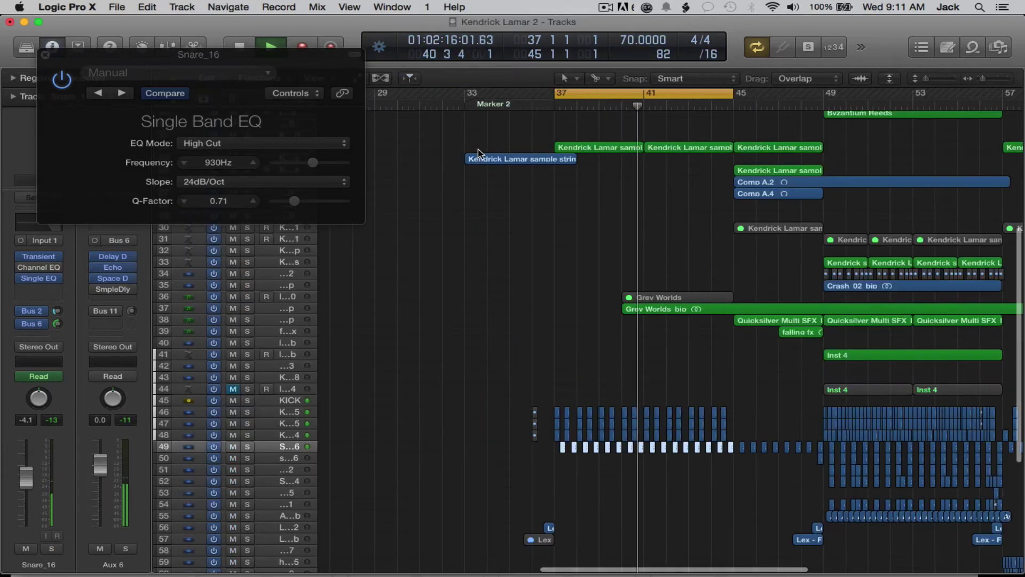
key(c)
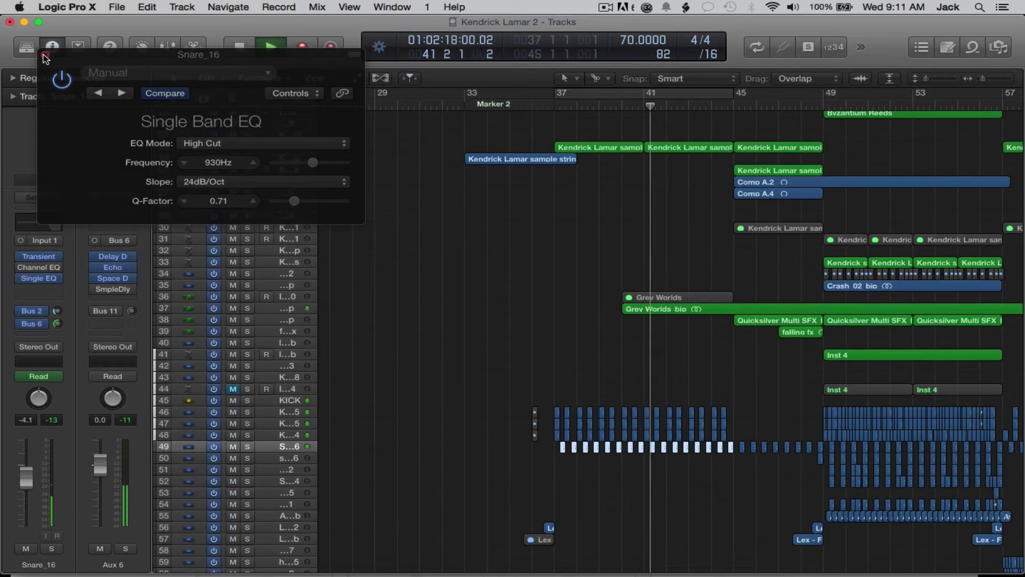
Step: Close Snare_16's Single Band EQ settings and raise the system volume
click(45, 56)
scroll(623, 213, right, 5)
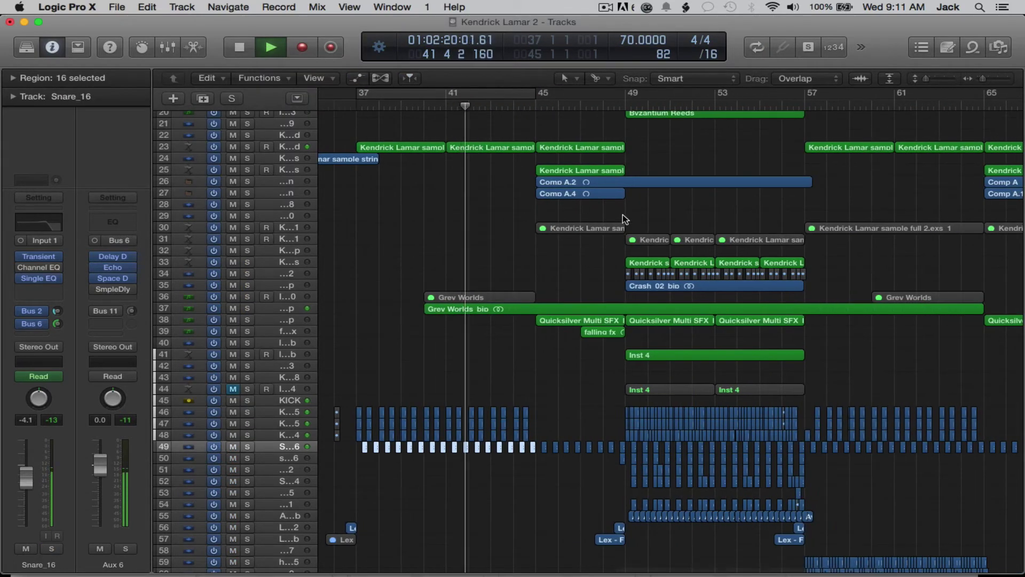
key(XF86AudioRaiseVolume)
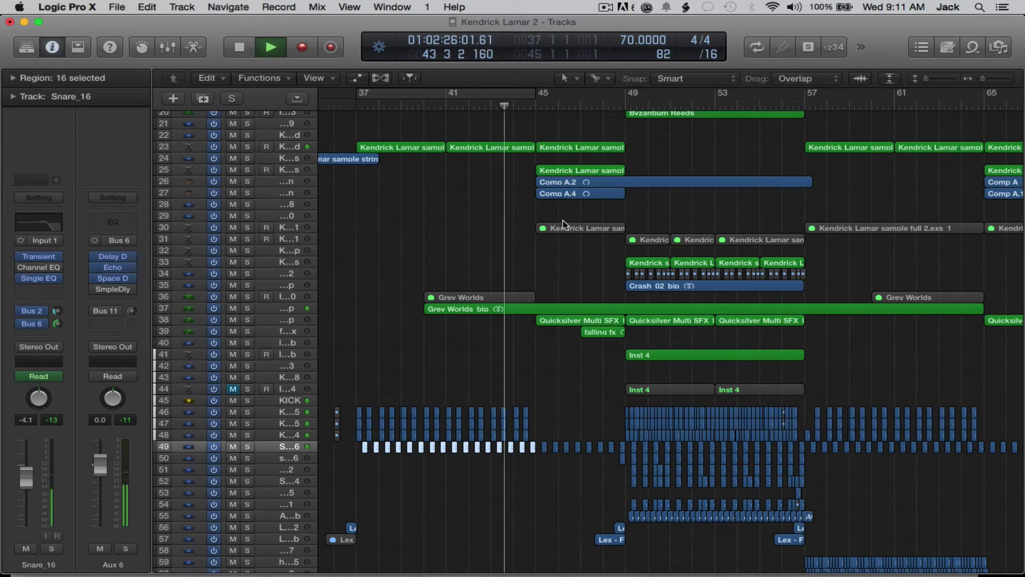
Step: Solo the Grey Worlds_bip track, listen to it from bar 40, and unsolo it
click(247, 308)
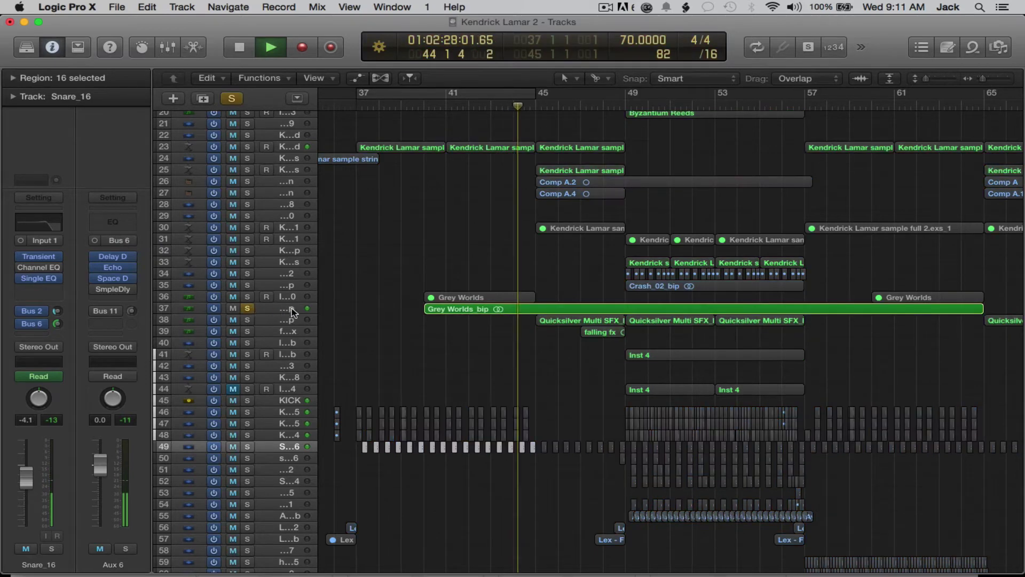
drag(367, 271, 566, 400)
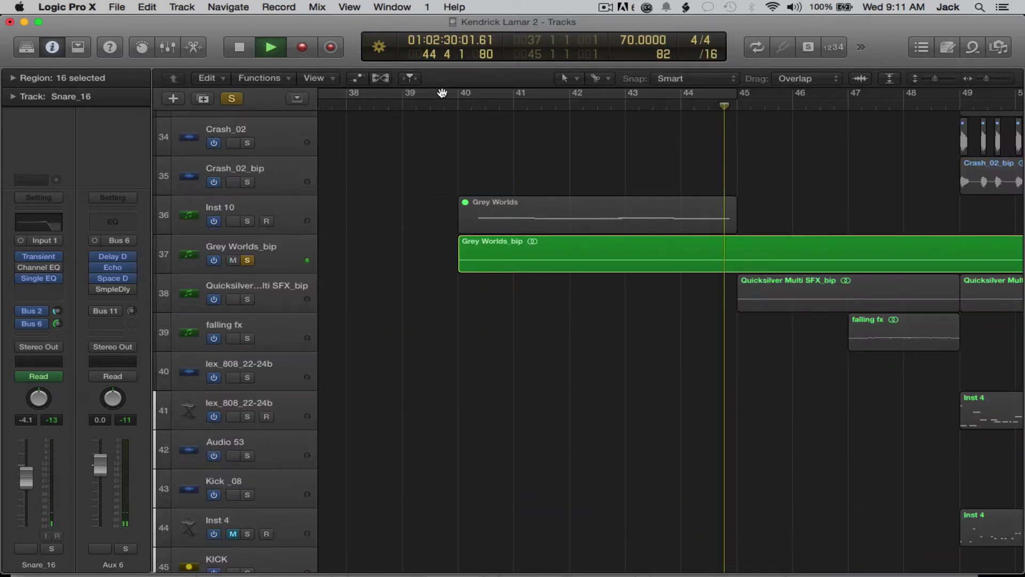
click(458, 108)
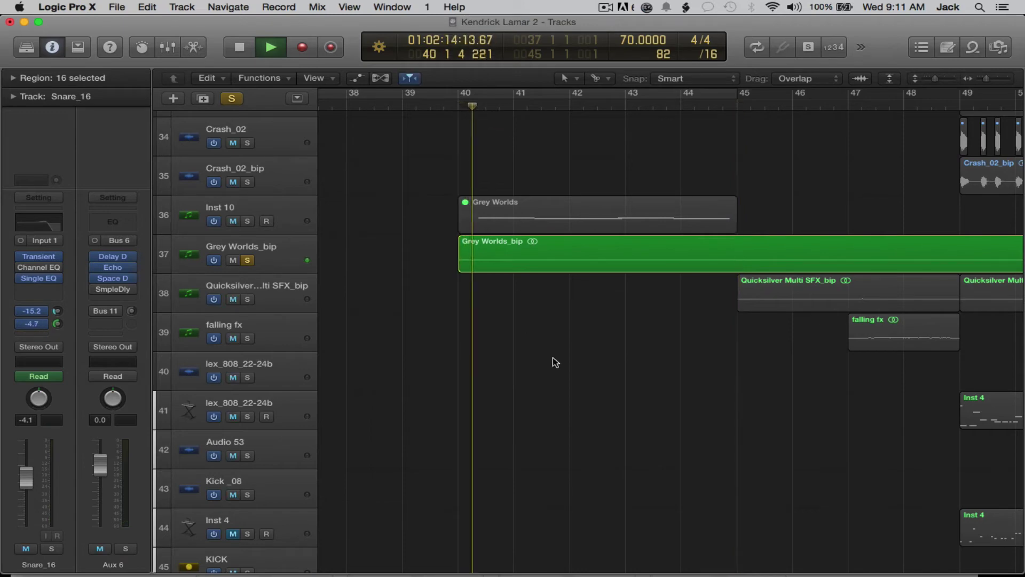
scroll(640, 349, right, 1)
ctrl+alt+click(642, 349)
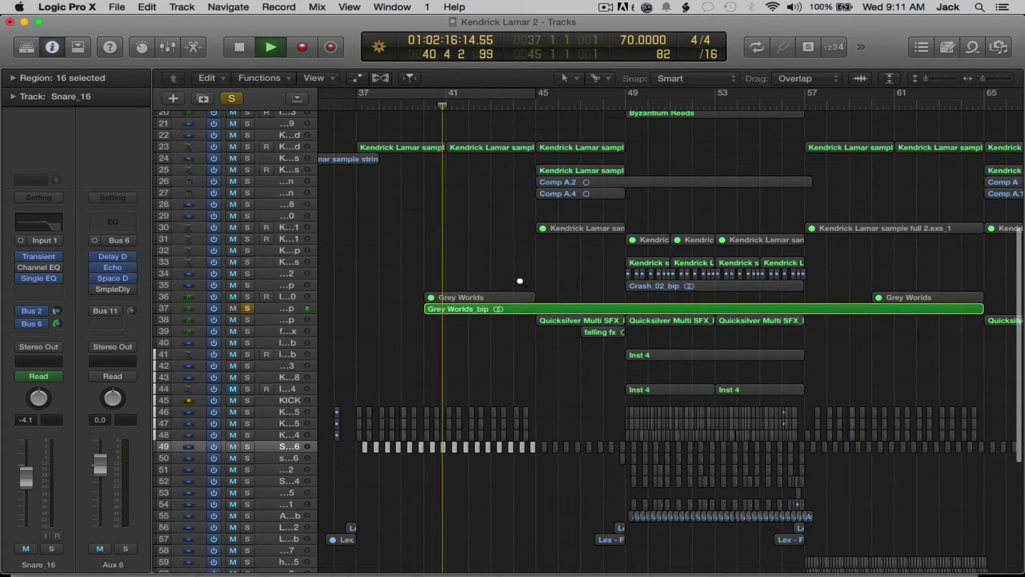
scroll(546, 300, up, 3)
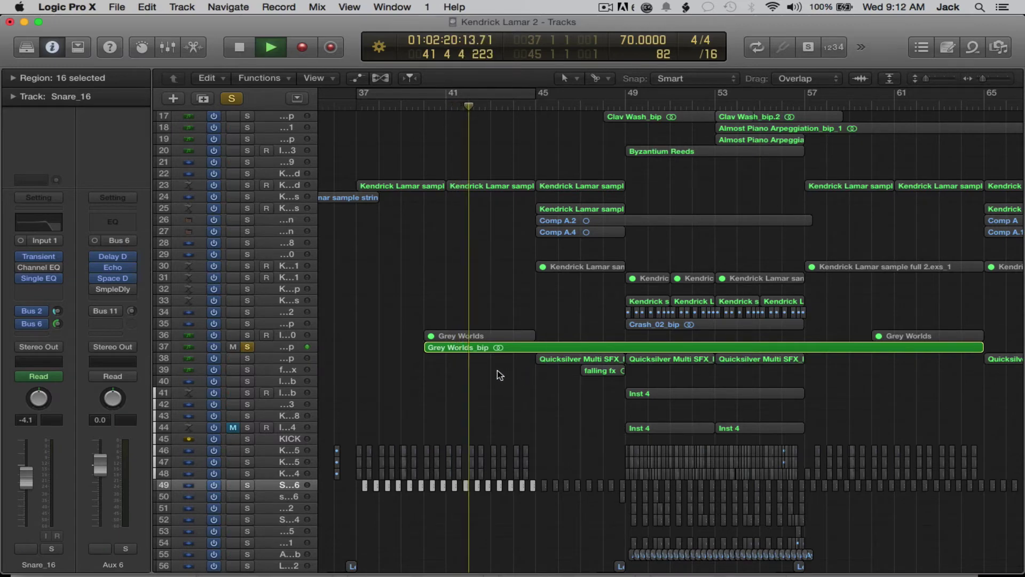
click(248, 346)
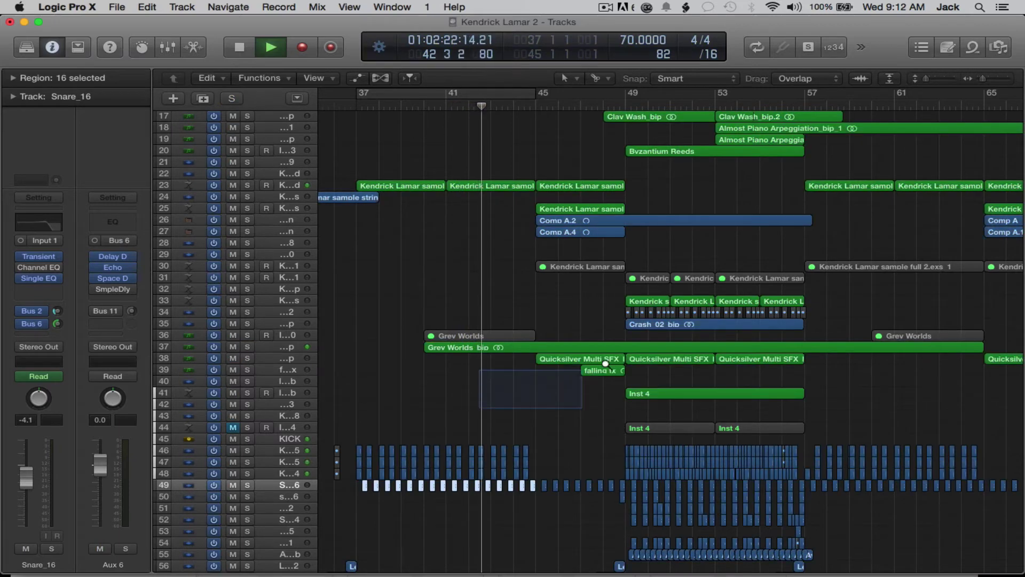
Step: Turn on cycle playback and set the cycle range from bar 45 to bar 49
key(z)
key(c)
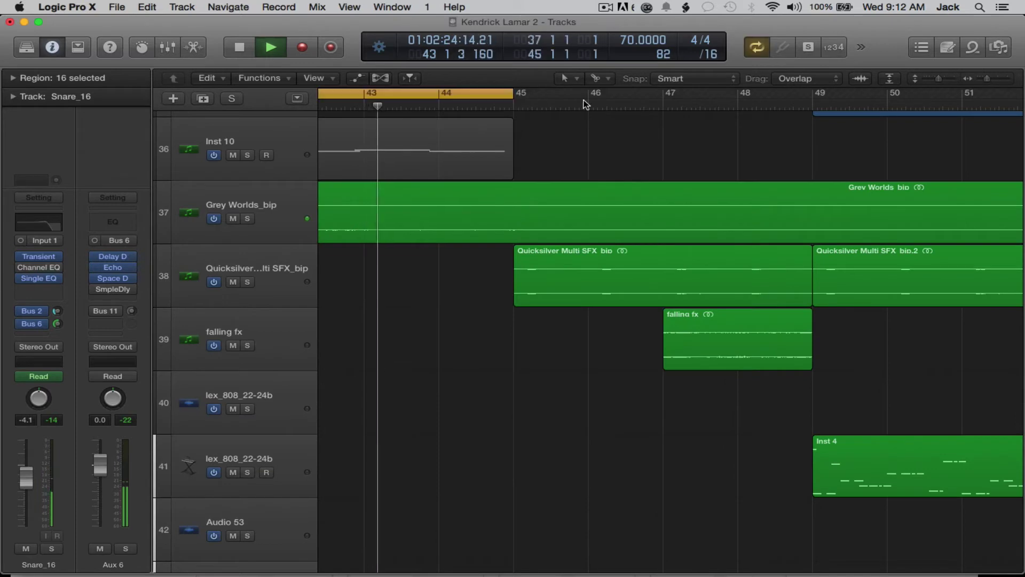
drag(511, 96, 807, 134)
click(547, 104)
click(585, 105)
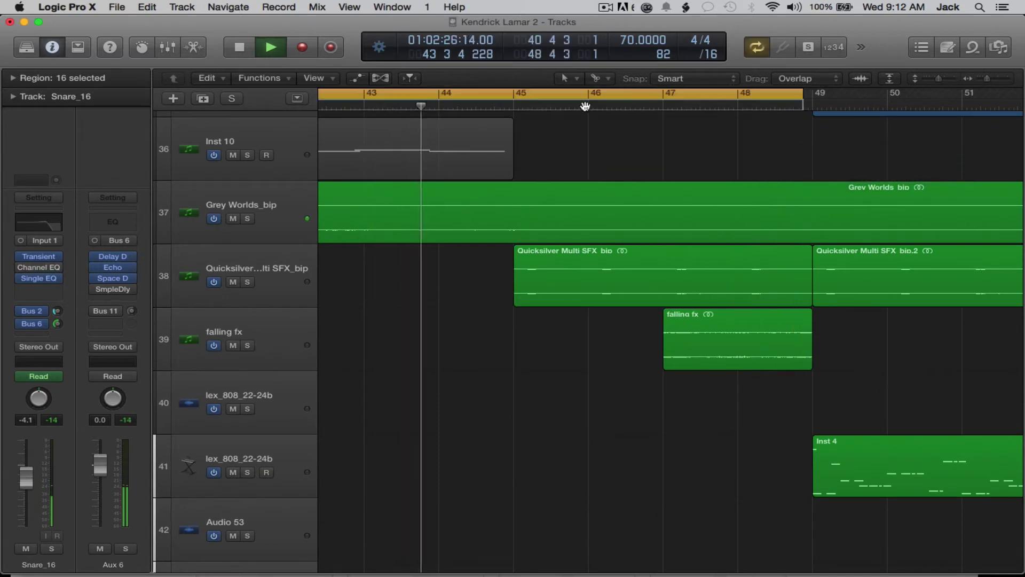
drag(586, 105, 801, 110)
Step: Solo the Quicksilver Multi SFX_bip track, restart playback at the cycle start to hear it, and unsolo it
key(space)
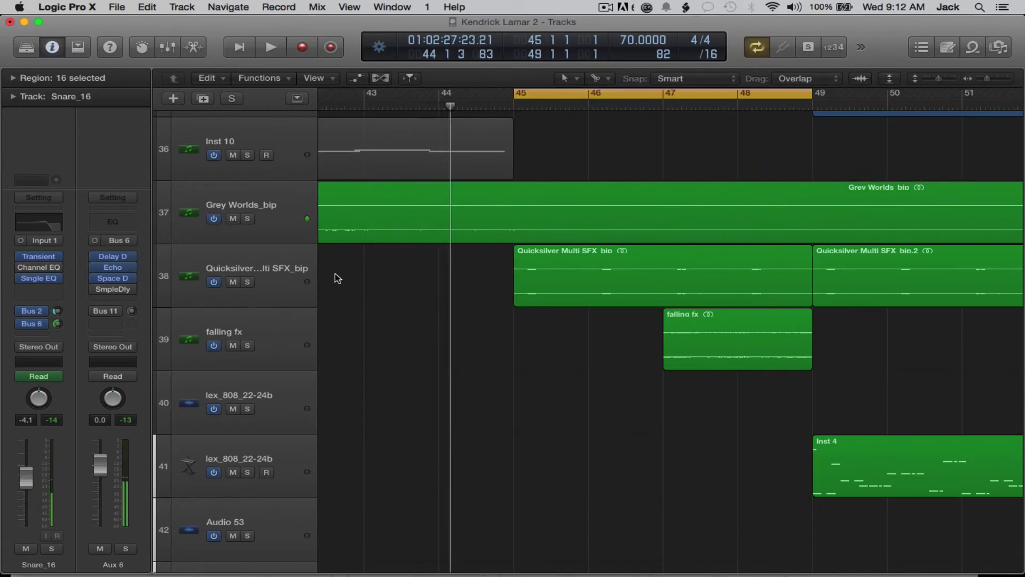
click(247, 283)
key(space)
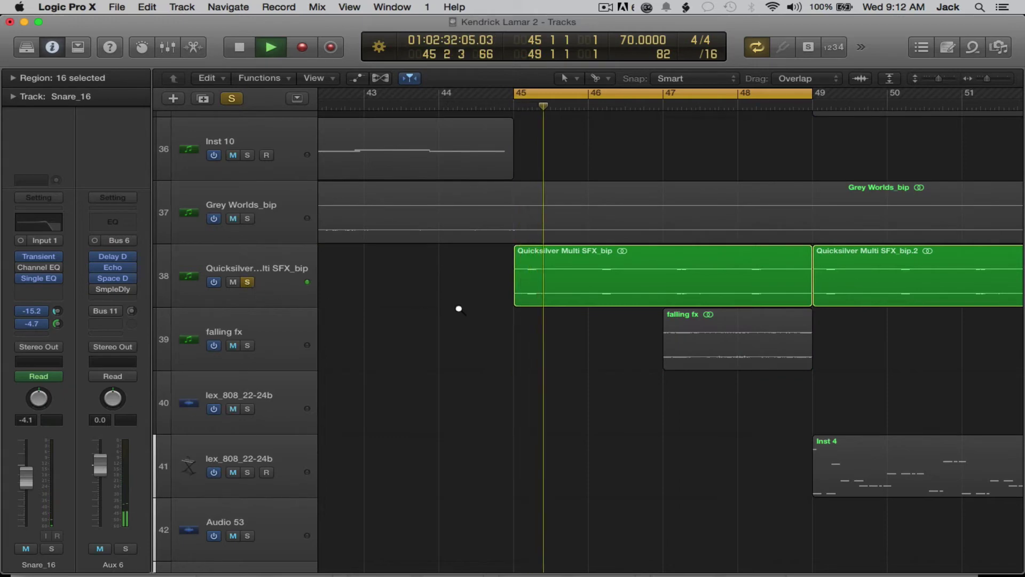
key(z)
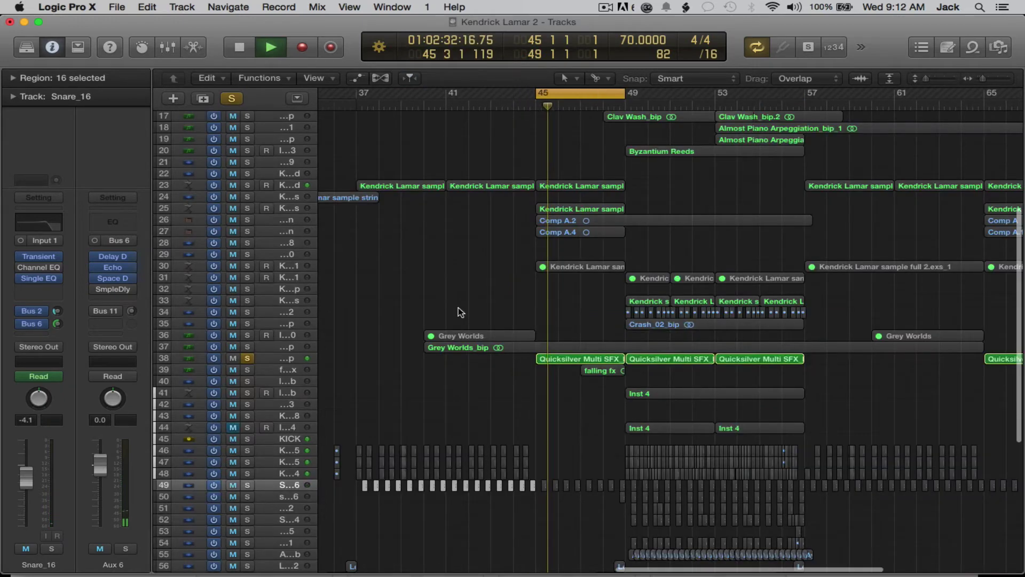
click(248, 358)
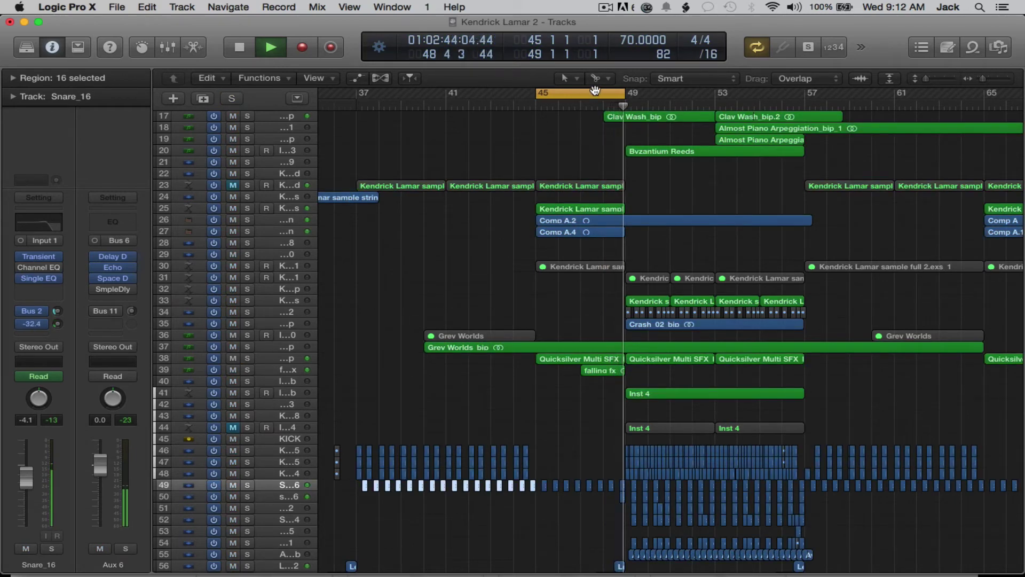
Step: Set the cycle range from bar 49 to bar 57
drag(621, 95, 781, 96)
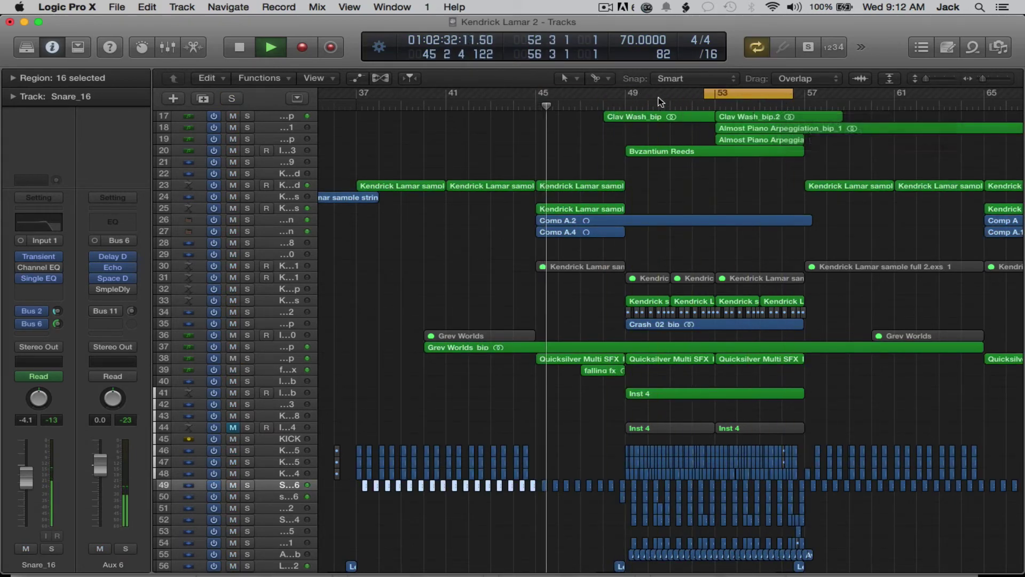
drag(627, 94, 804, 131)
Step: Audition Lex - Fx 2 and the Lex track below it in solo from about bar 48, and lower the system volume after unsoloing
scroll(661, 282, down, 5)
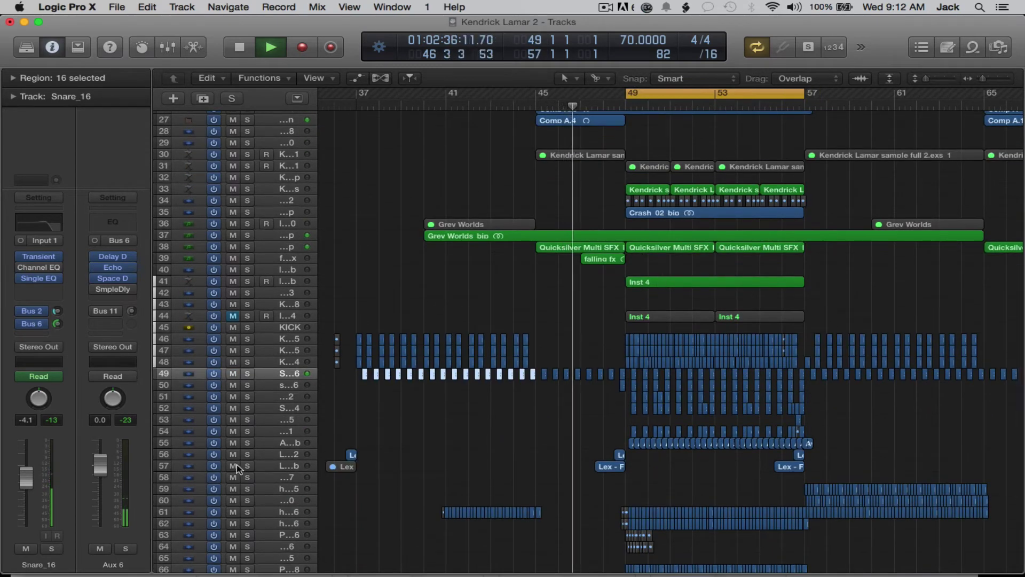
click(249, 453)
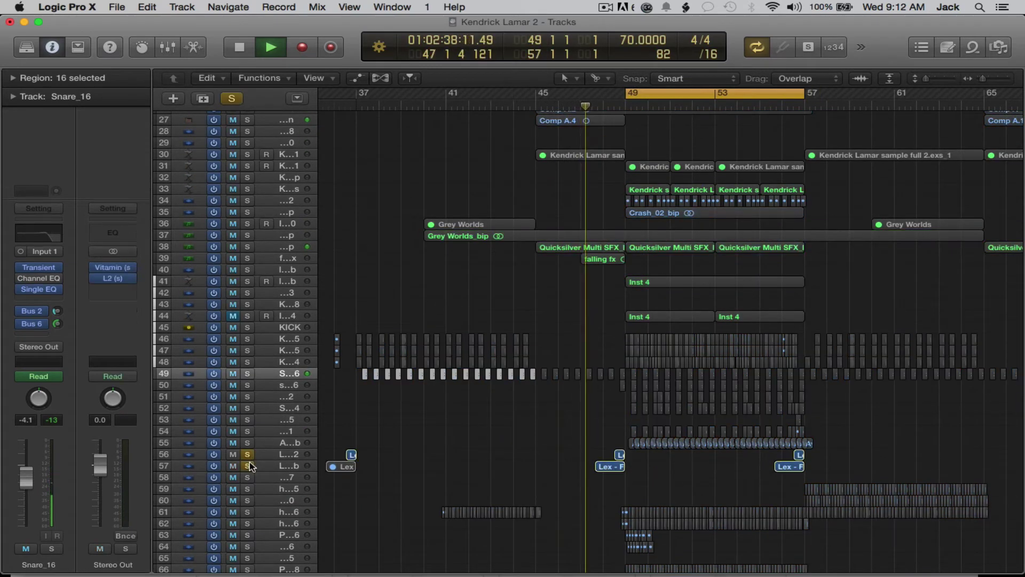
click(249, 464)
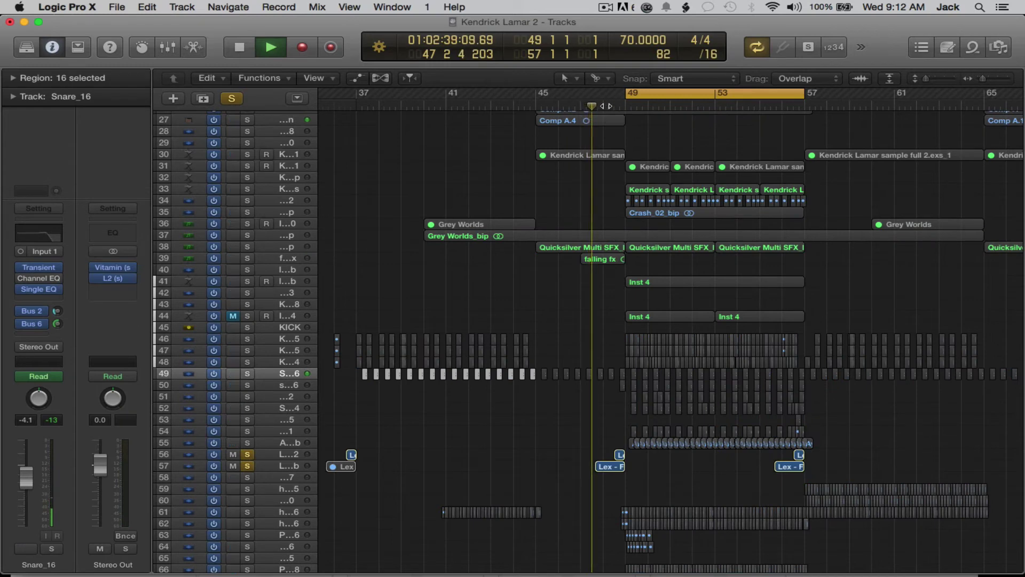
click(605, 105)
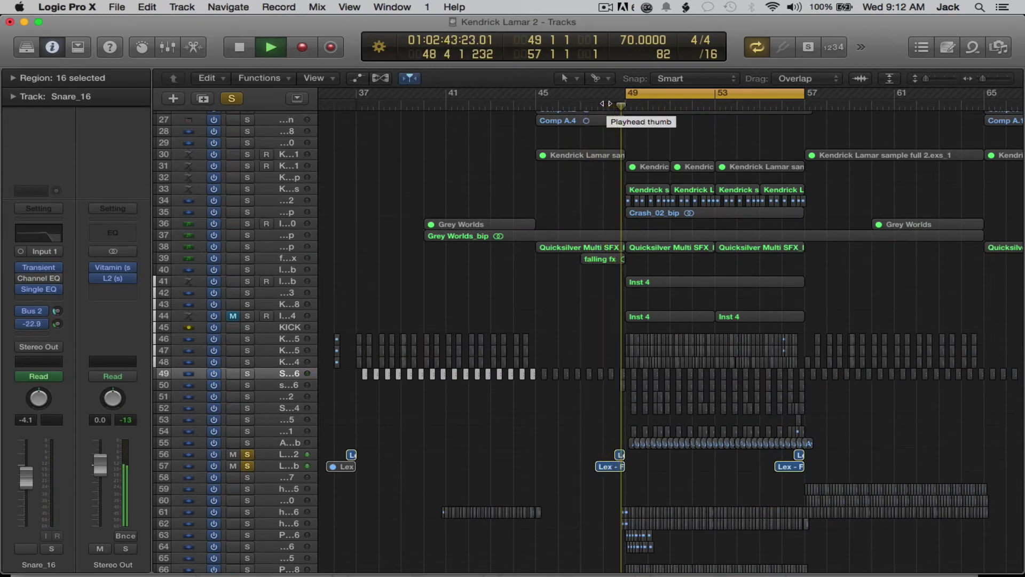
click(247, 466)
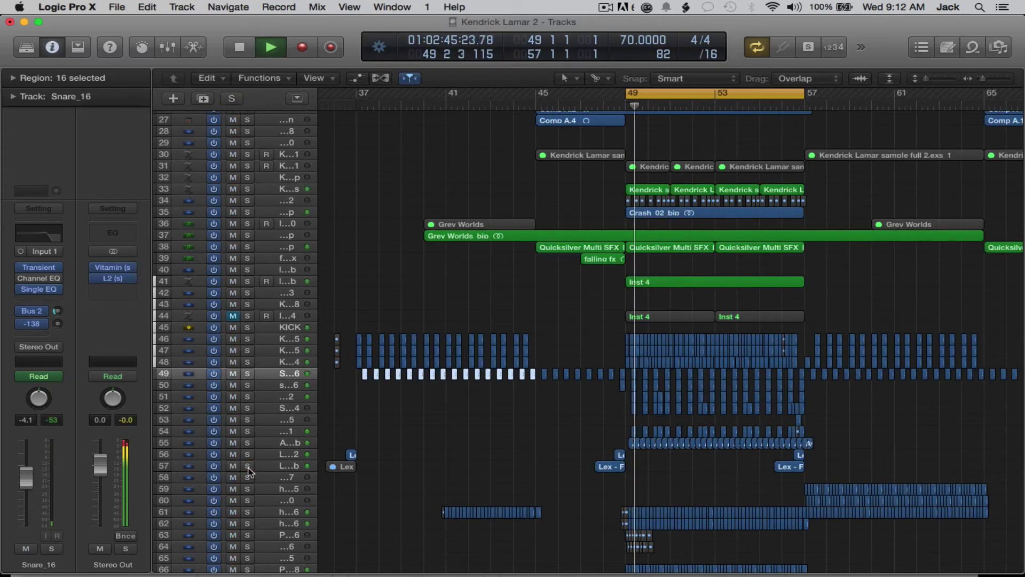
key(XF86AudioLowerVolume)
key(XF86AudioLowerVolume)
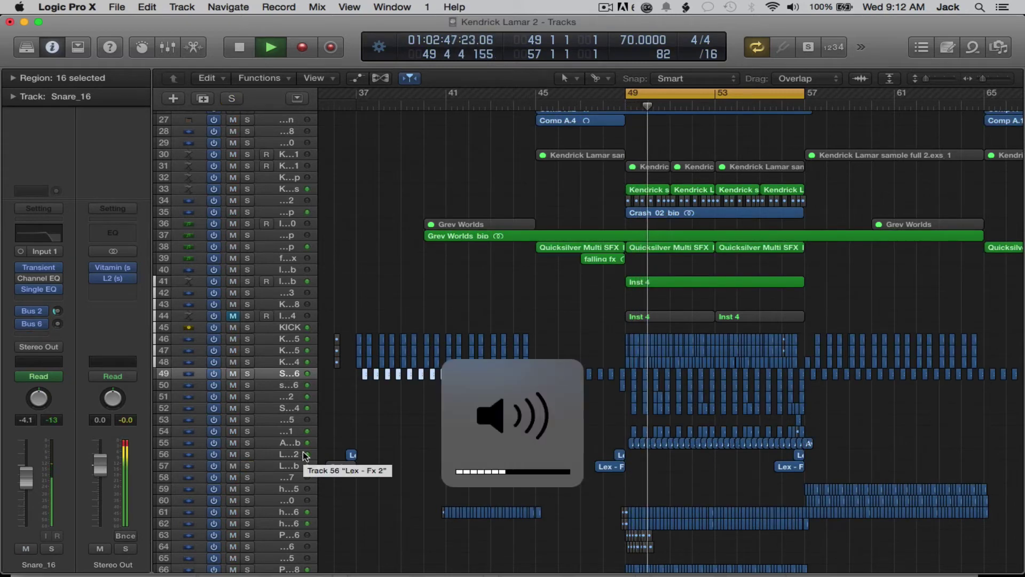
Step: Solo the Kendrick sample full chorus track together with Crash_02_bip, inspect the sample's channel strip, and clear the solos
drag(590, 260, 862, 173)
click(247, 206)
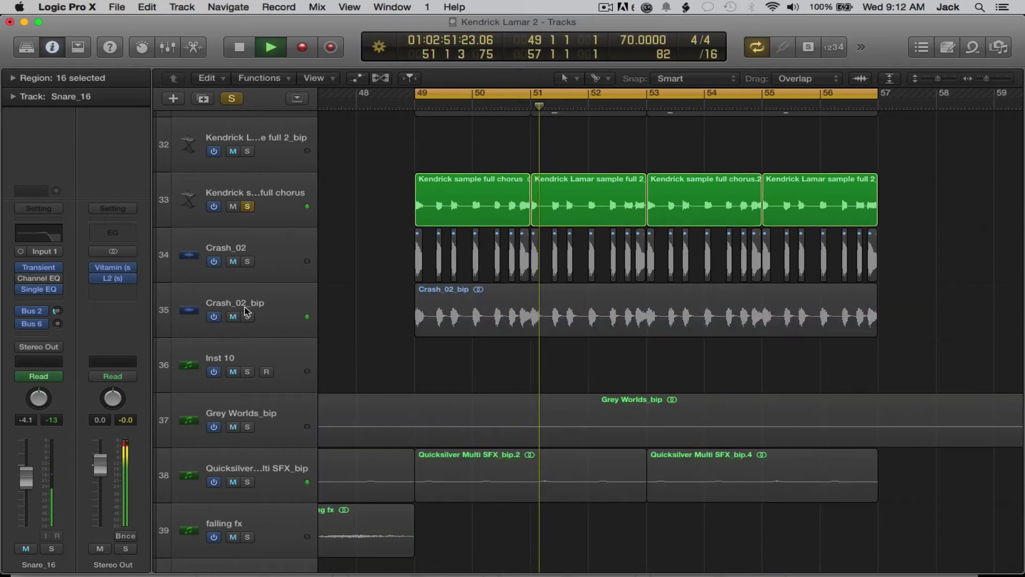
click(247, 316)
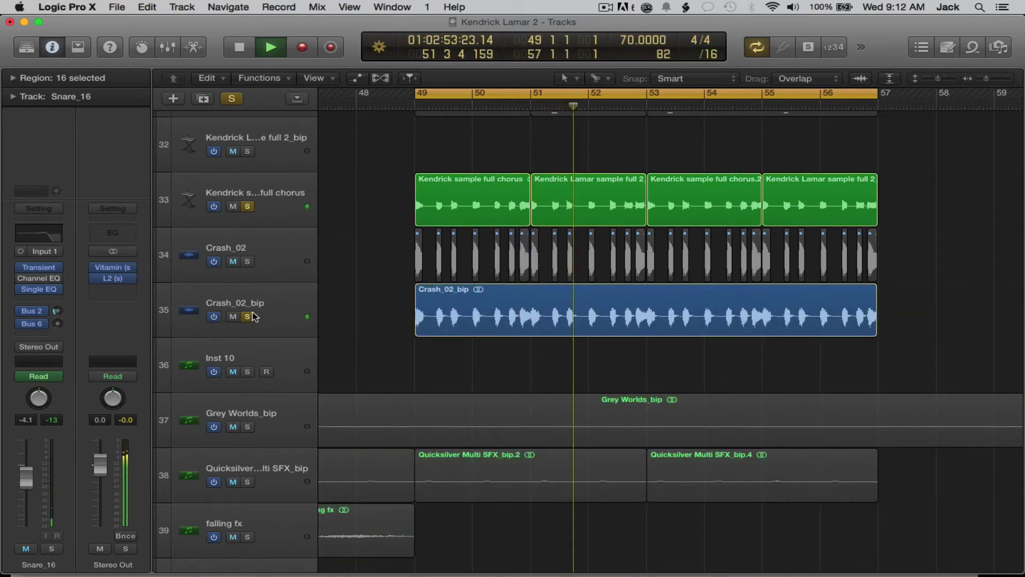
click(281, 196)
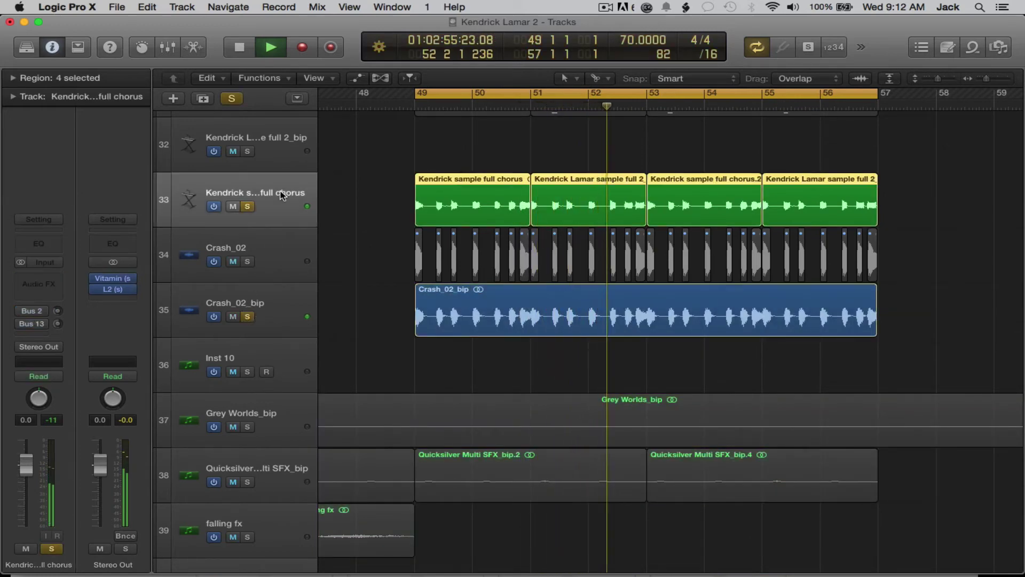
alt+click(247, 206)
ctrl+alt+click(378, 245)
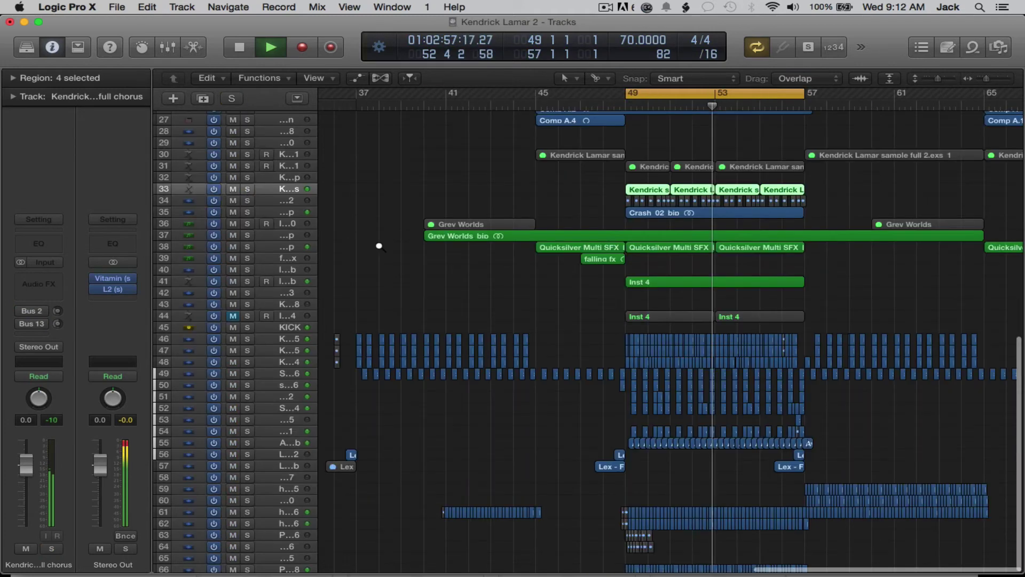
Step: Solo the two Almost Piano Arpeggiation tracks, listen to them together, and clear the solos
scroll(526, 250, up, 8)
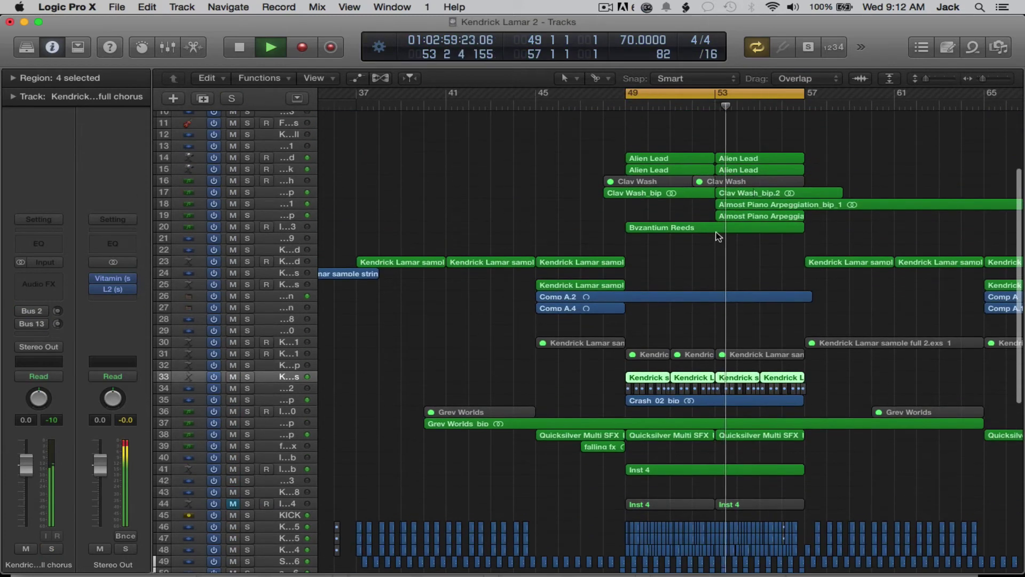
drag(698, 240, 853, 201)
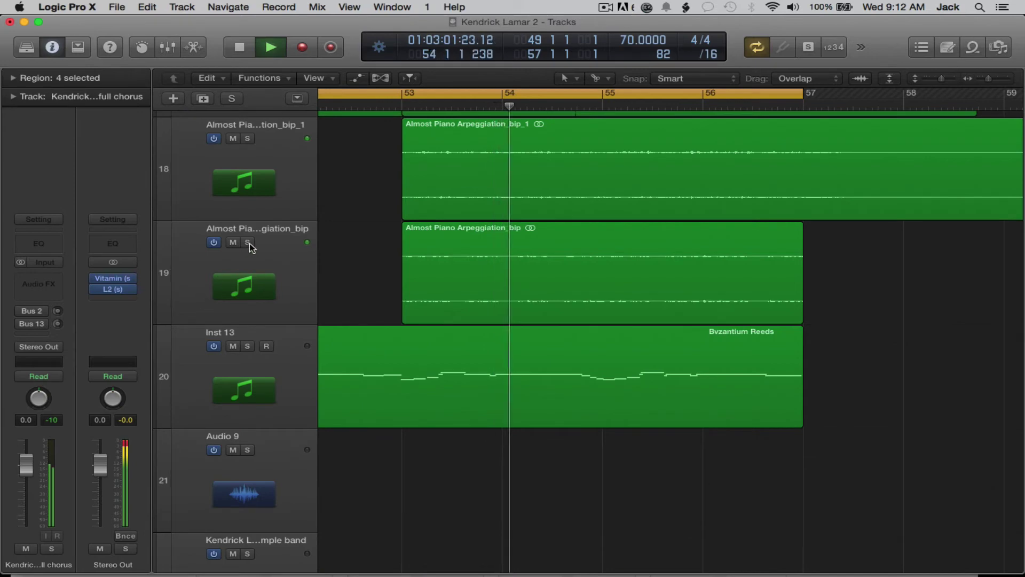
drag(248, 243, 248, 189)
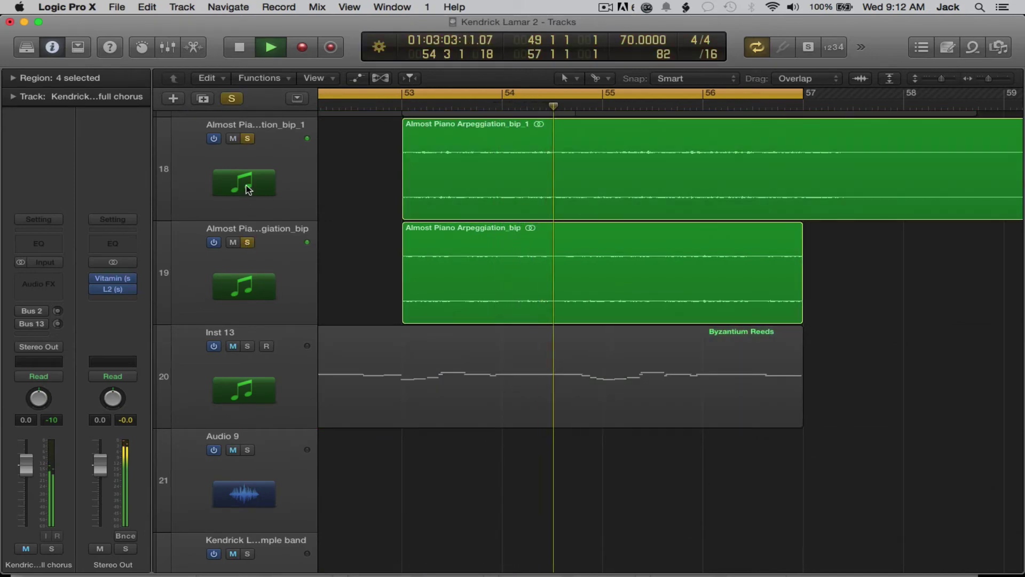
ctrl+alt+click(405, 217)
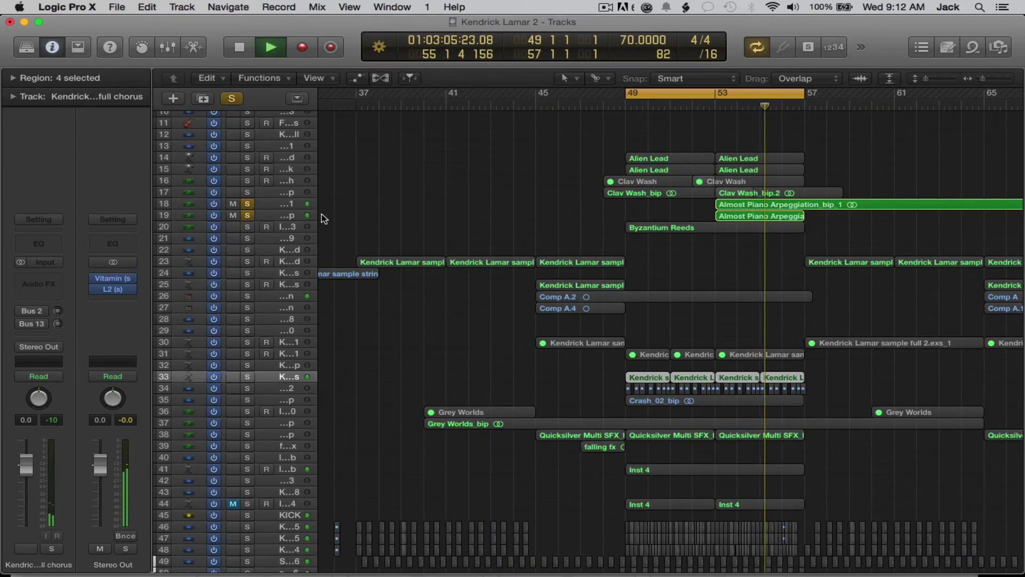
alt+click(247, 204)
Step: Audition Clav Wash_bip in solo from the cycle start, followed by the two Alien Lead tracks, leaving nothing soloed
click(248, 192)
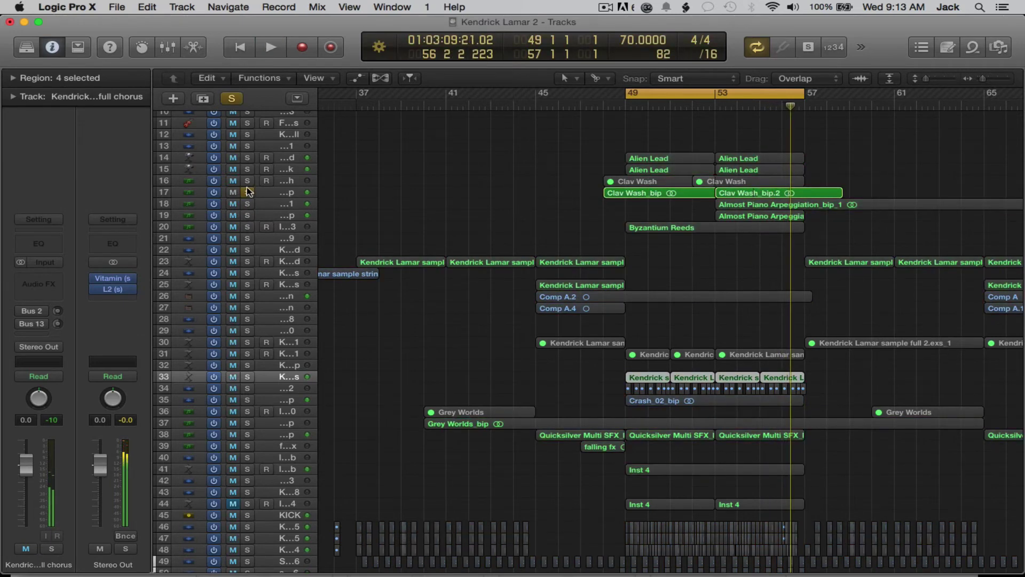
key(space)
click(246, 192)
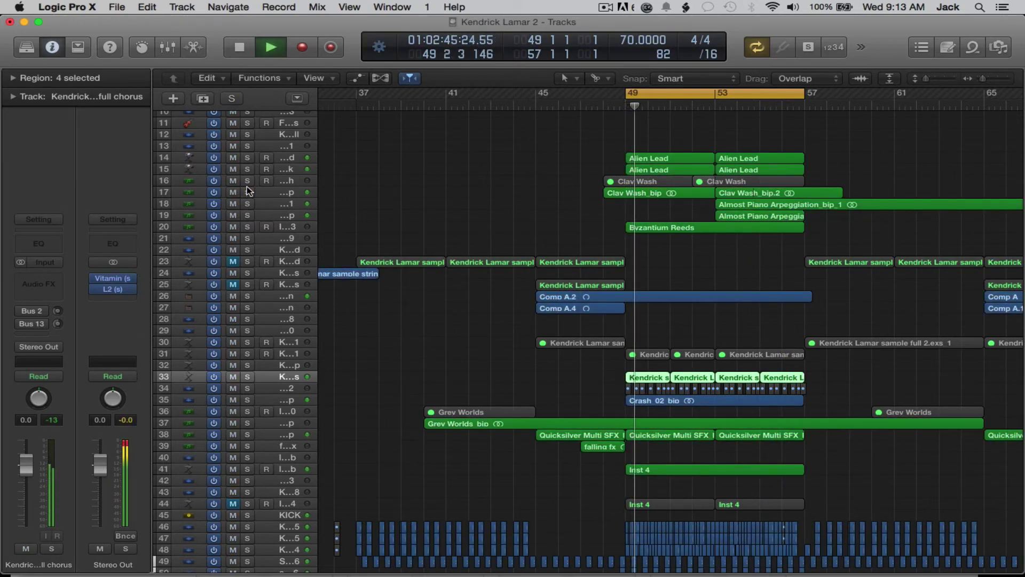
click(246, 169)
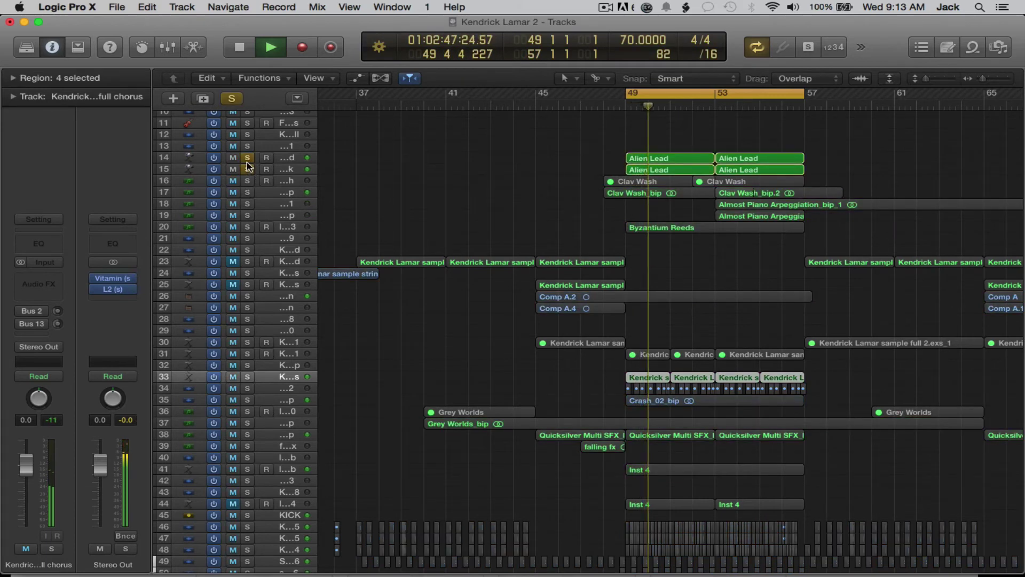
click(246, 168)
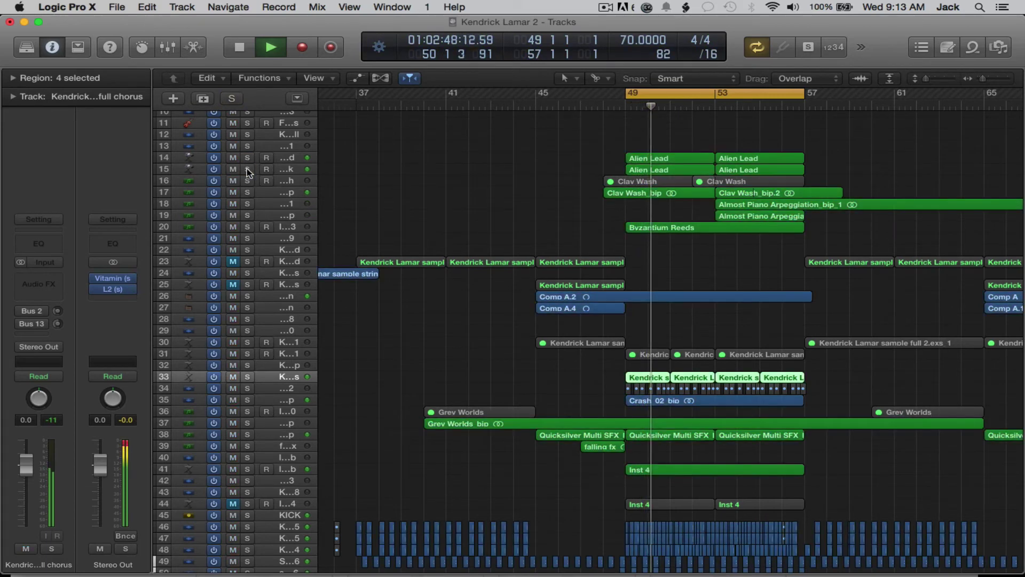
Step: Briefly audition the upper British Invasion track in solo, and solo kick, snare and clap tracks 46 through 55 together
click(247, 296)
click(247, 297)
scroll(559, 364, down, 3)
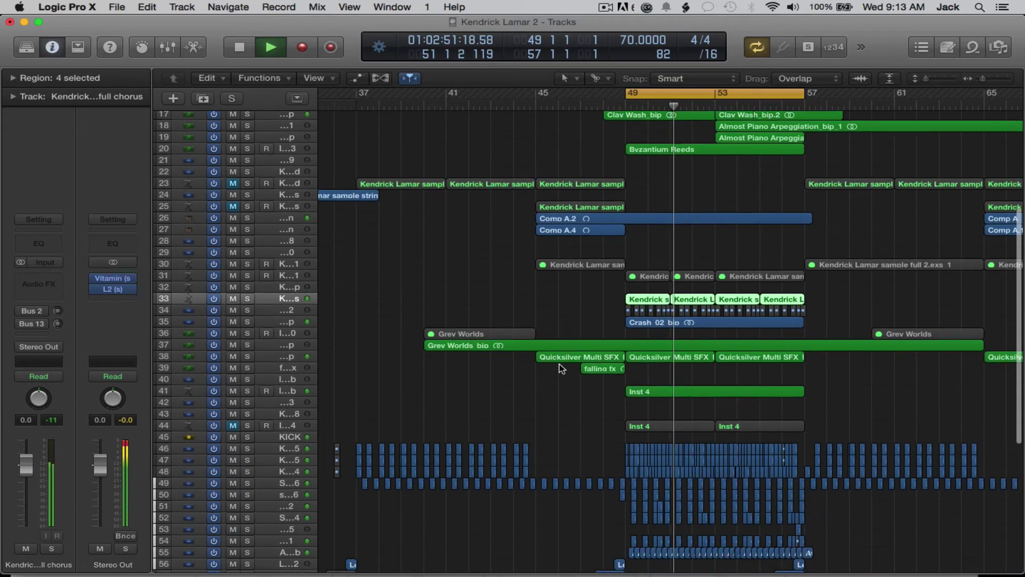
scroll(559, 363, down, 5)
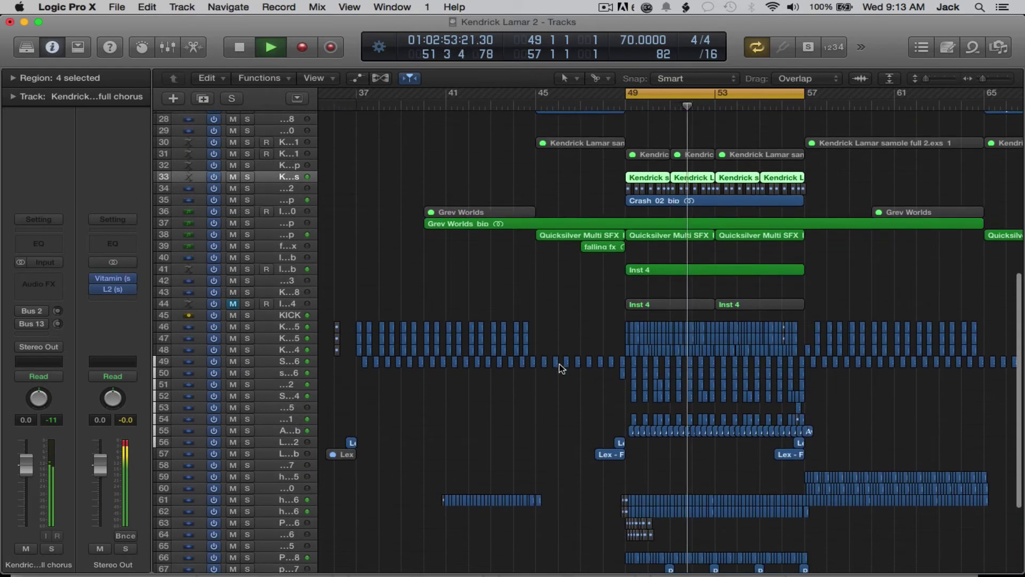
scroll(559, 363, down, 1)
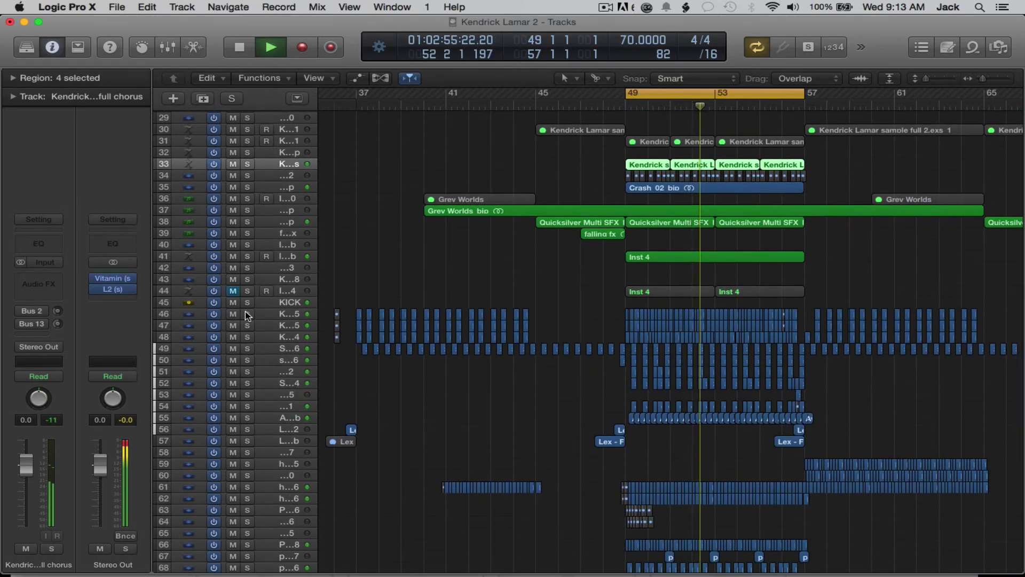
drag(247, 314, 257, 365)
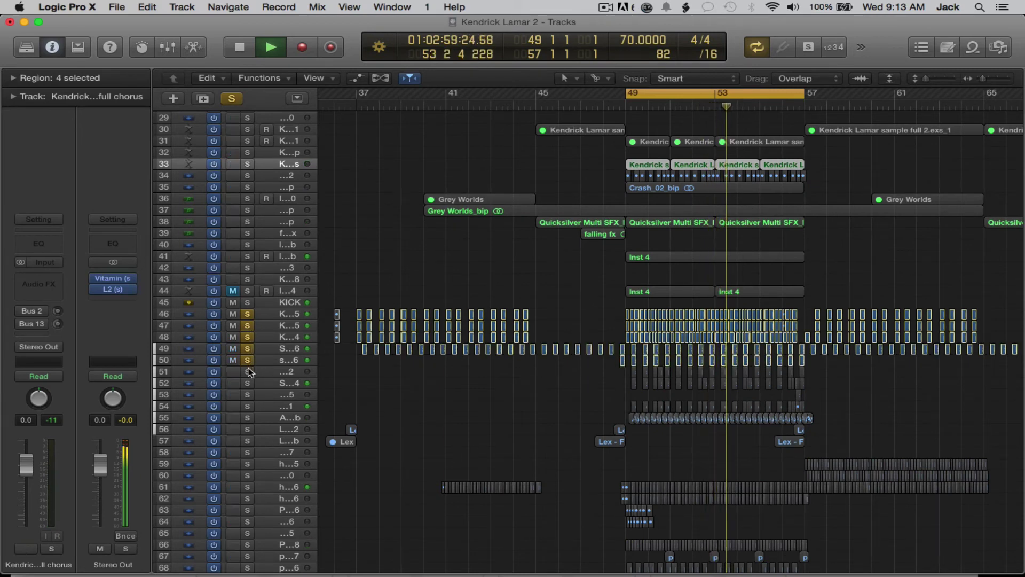
click(248, 371)
click(249, 383)
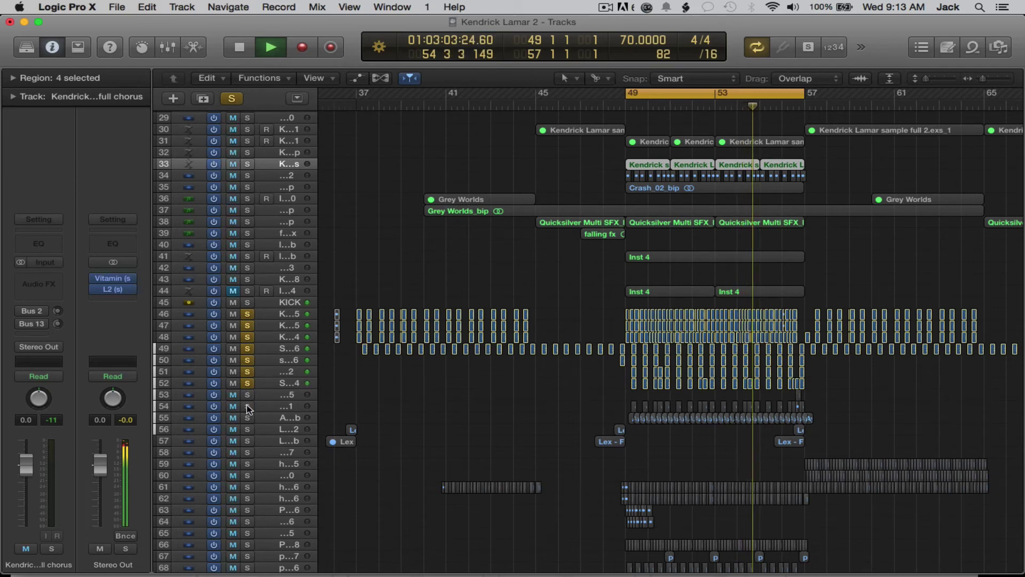
click(247, 397)
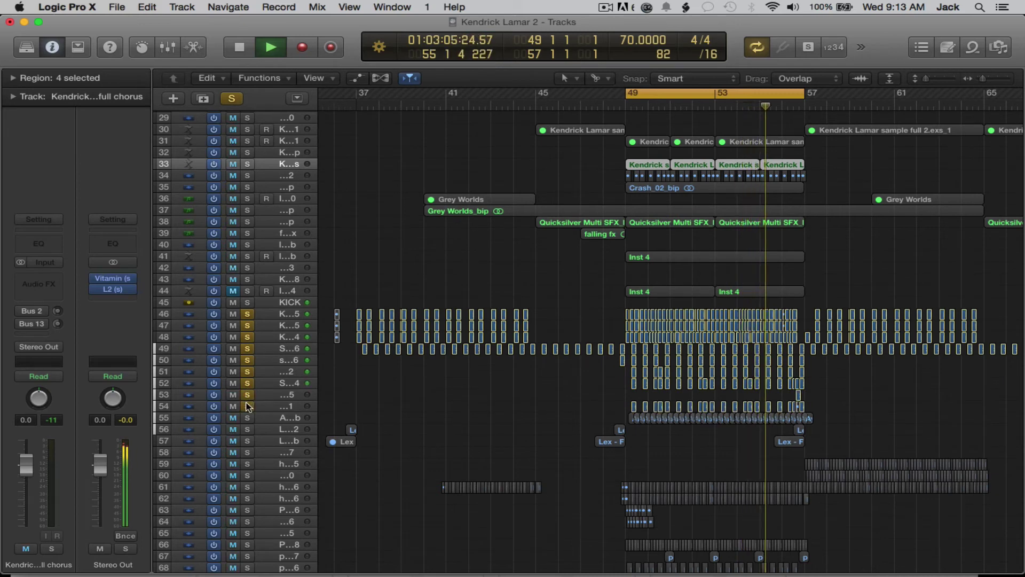
click(248, 406)
click(249, 418)
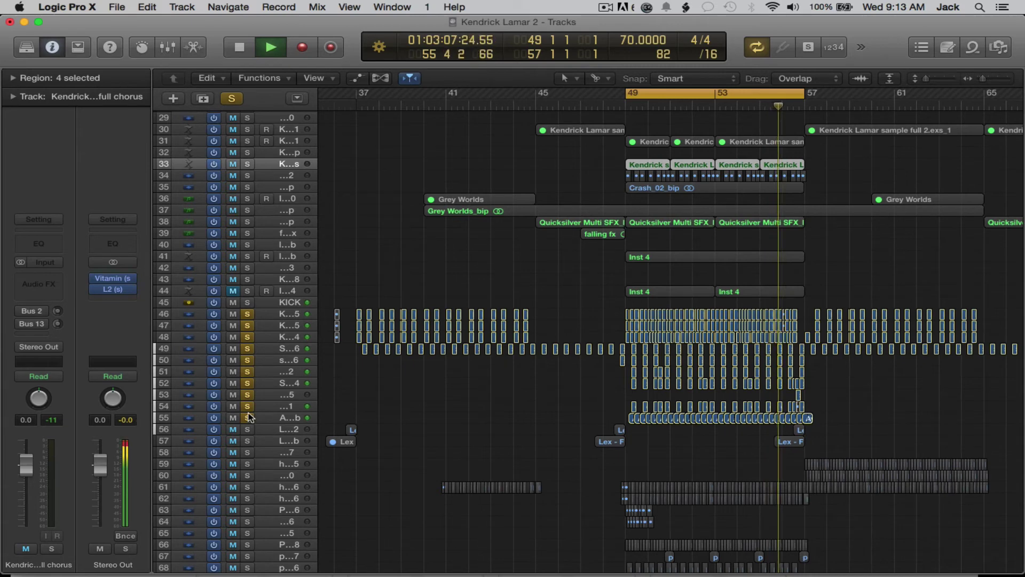
Step: Add hat tracks 61 and 62 and the lex_808_22-24b Inst 4 track to the soloed drums, and raise the system volume
scroll(249, 427, down, 2)
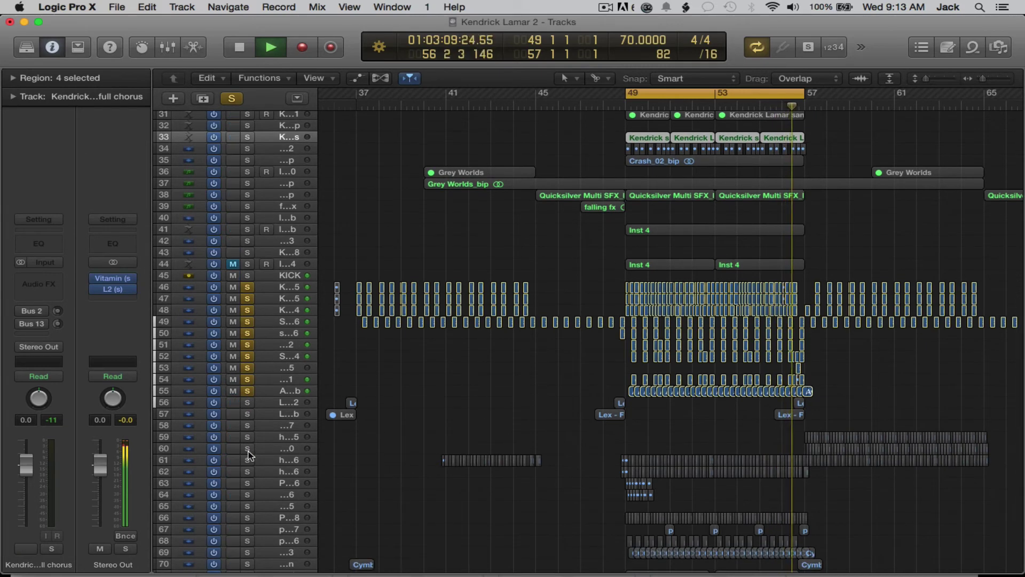
click(247, 460)
click(247, 472)
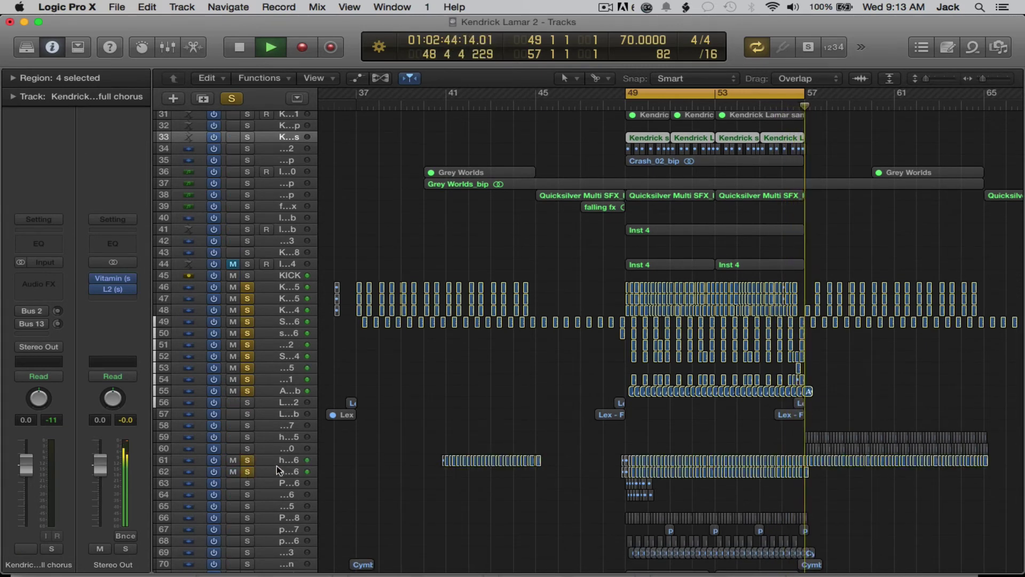
key(XF86AudioRaiseVolume)
scroll(552, 374, down, 4)
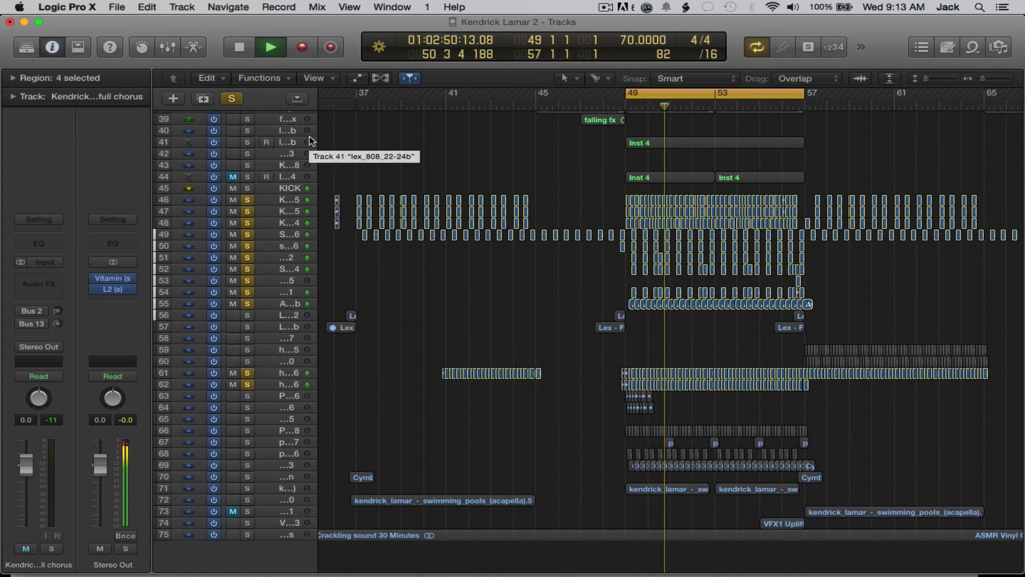
click(247, 142)
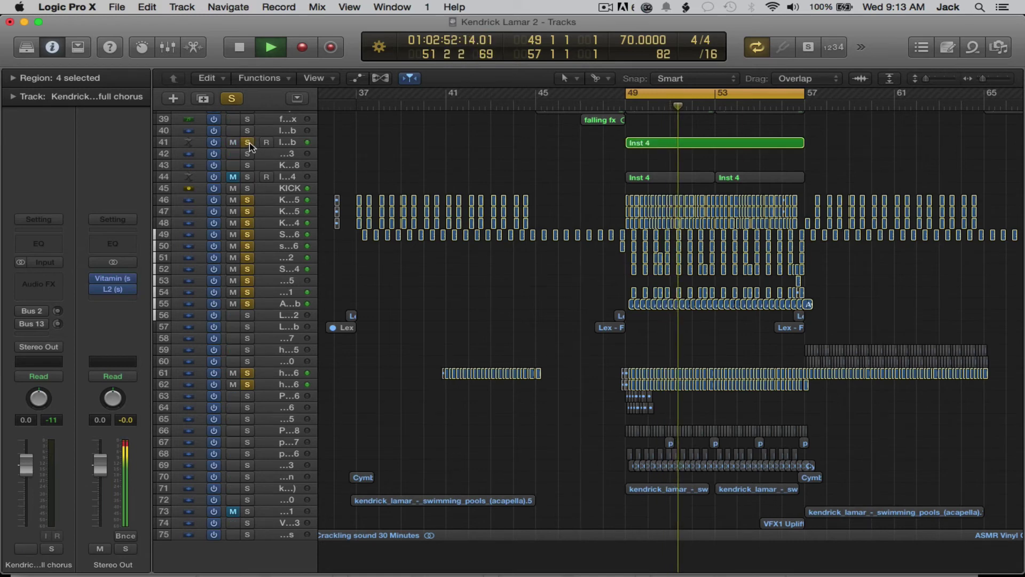
Step: Add the Perc_08, perc_17 and perc_16 tracks and the cymbal track 69 to the solo group
click(248, 431)
click(247, 432)
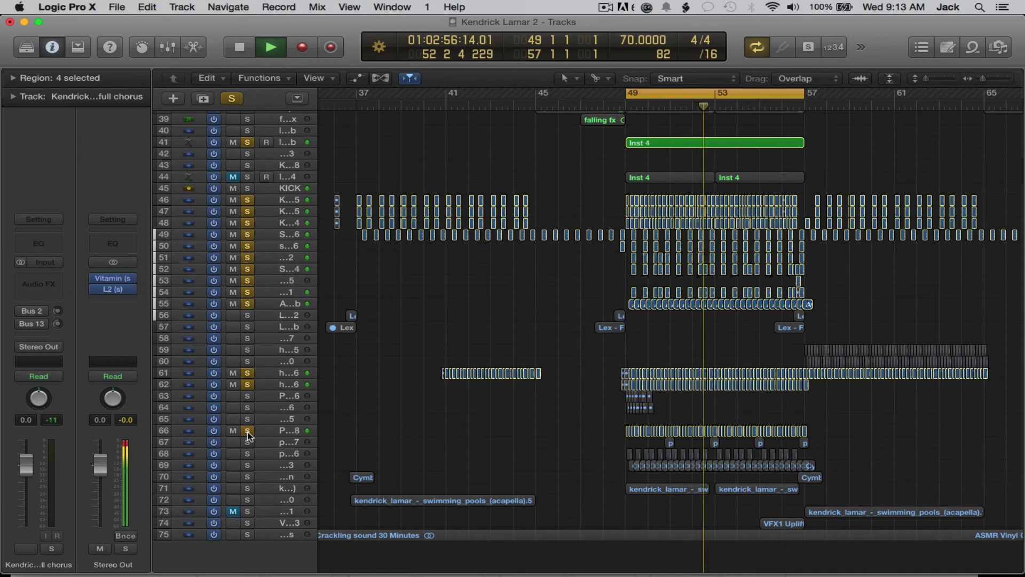
click(247, 442)
click(246, 454)
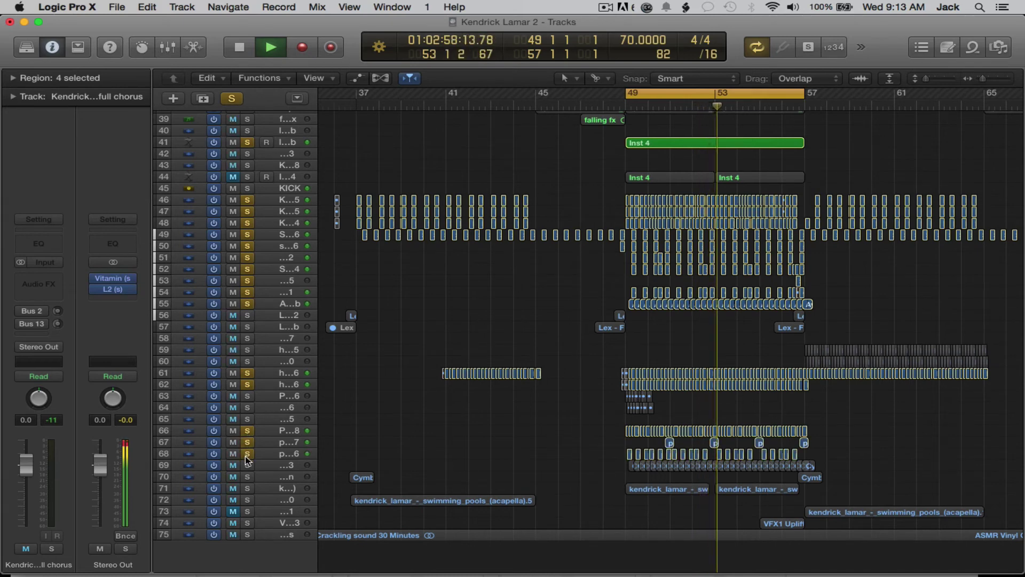
click(247, 464)
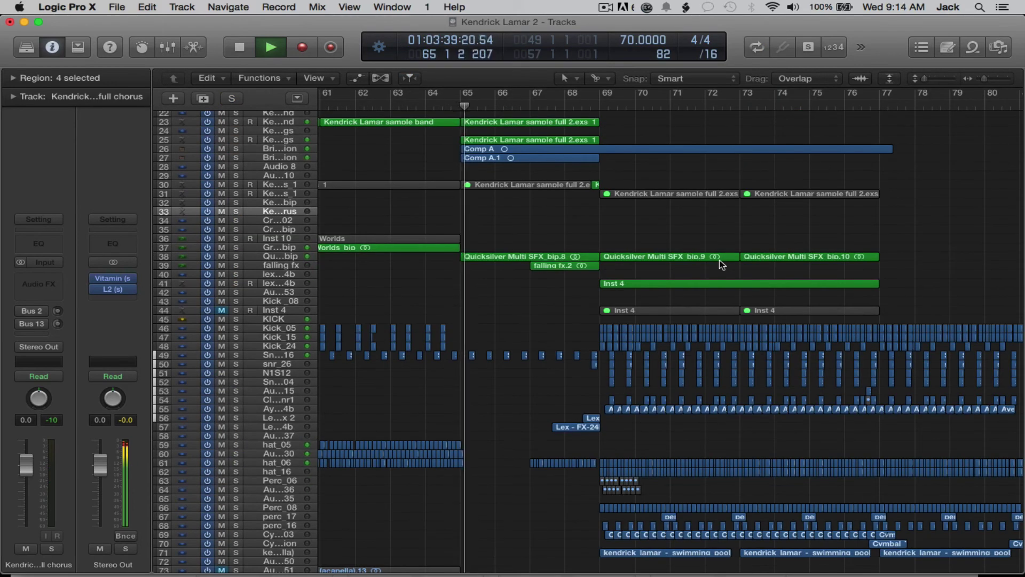
Step: Audition the two British Invasion tracks in solo from about bar 66, inspect their Comp A regions up close, and clear the solos
scroll(479, 259, up, 2)
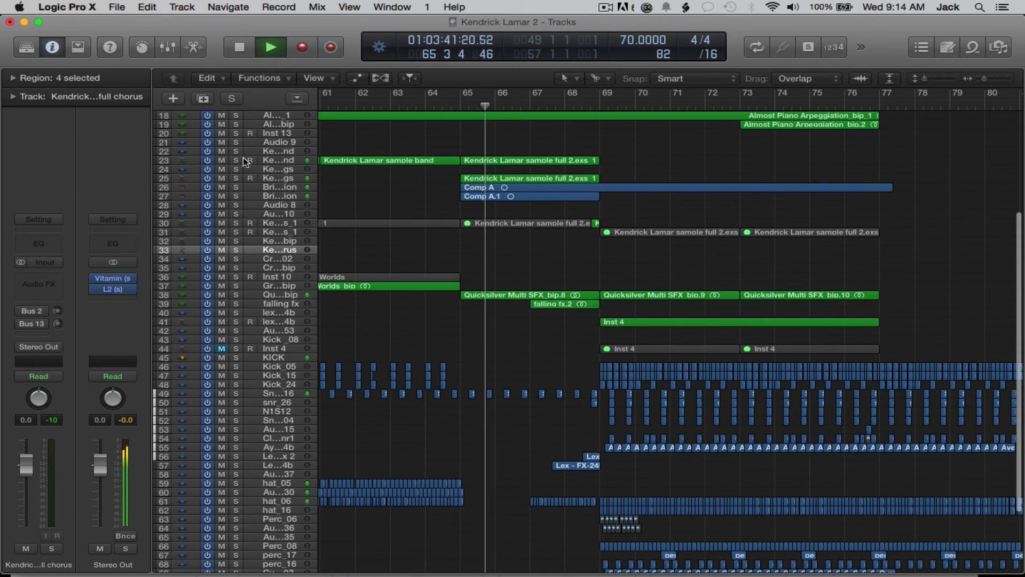
click(236, 196)
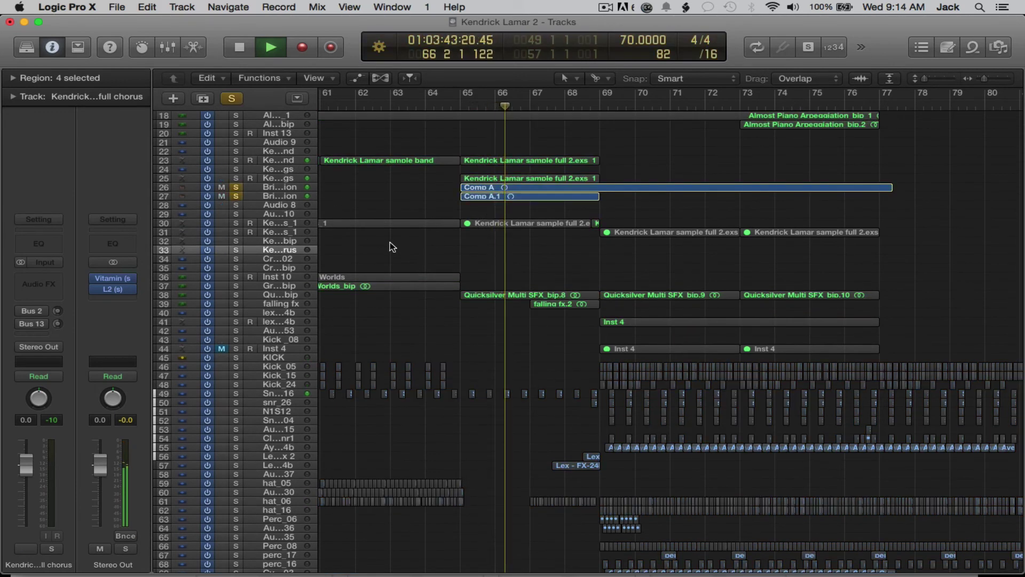
drag(417, 260, 913, 180)
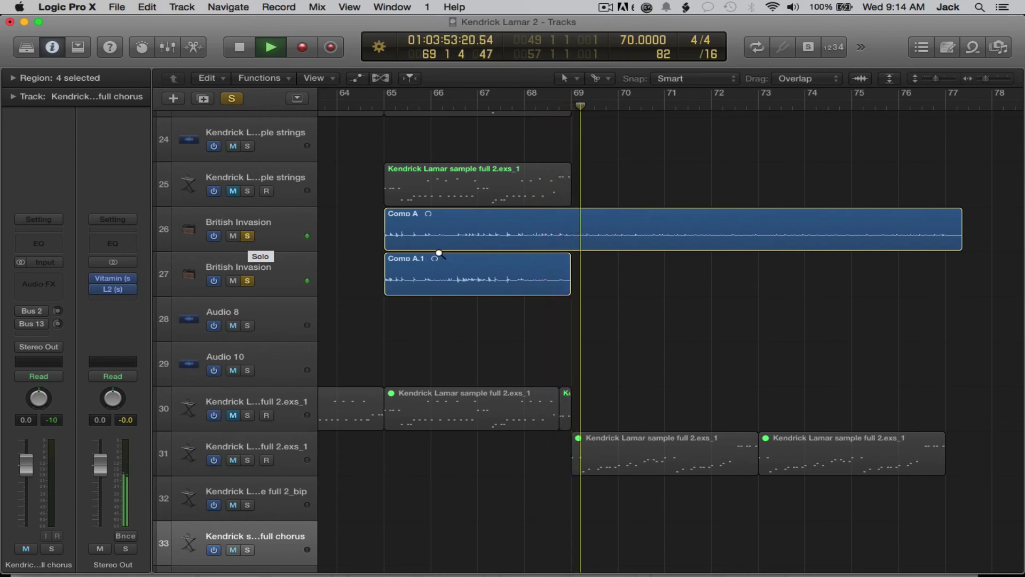
key(z)
click(237, 187)
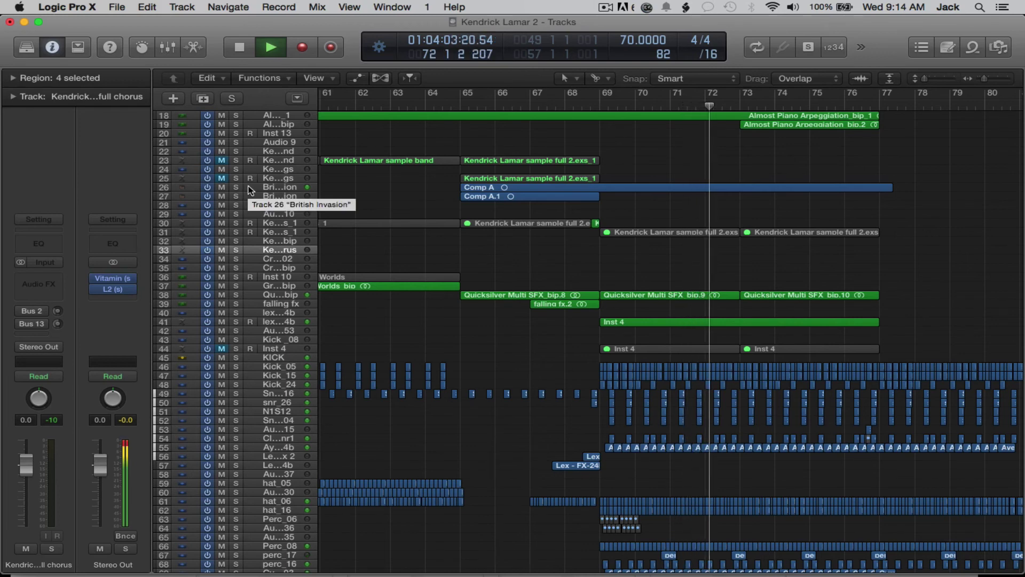
Step: Review the final section's arrangement from bar 69 across all tracks during playback, comparing it with the earlier chorus at bar 49
scroll(546, 247, up, 3)
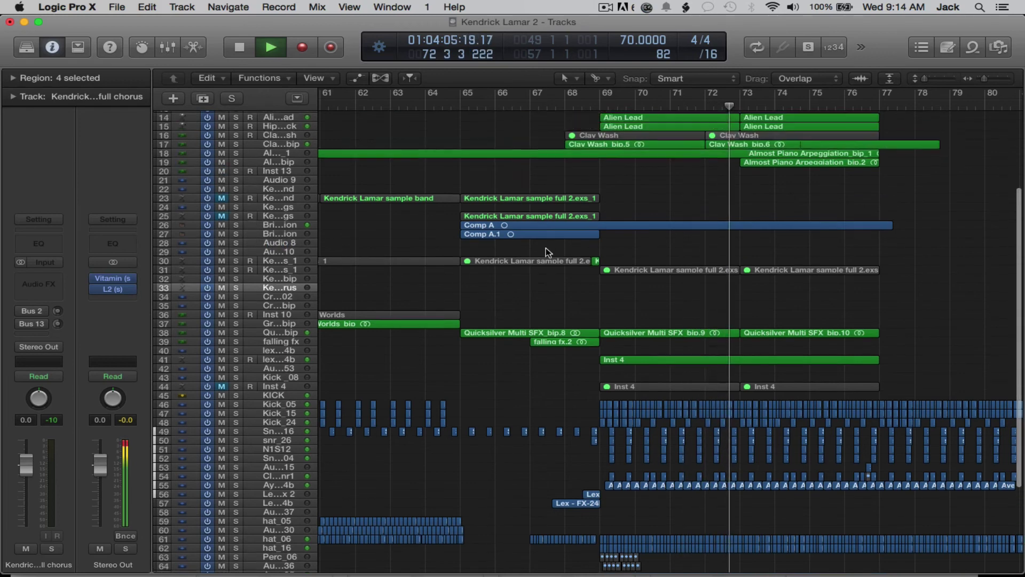
scroll(602, 334, down, 5)
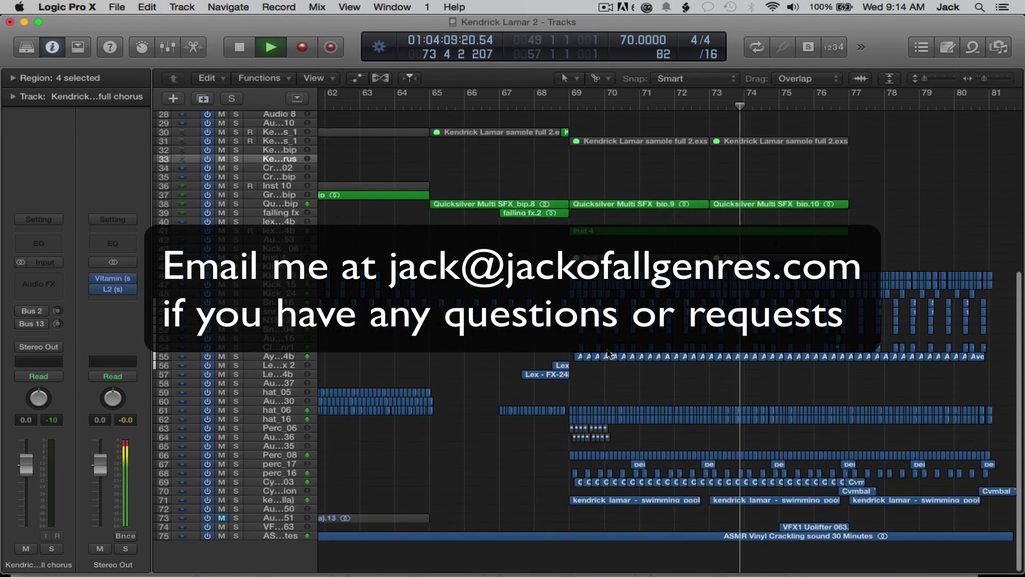
scroll(608, 354, up, 3)
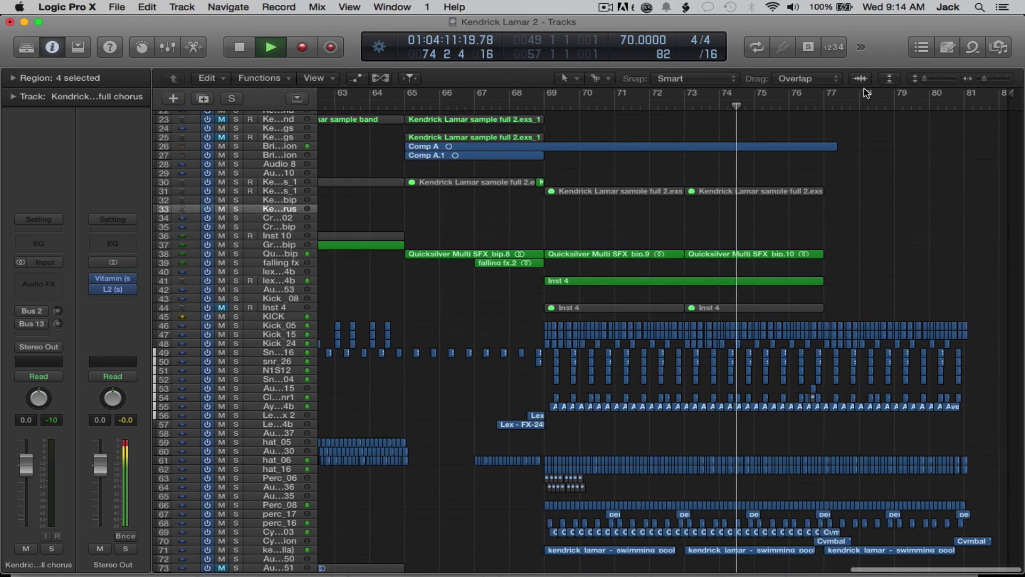
drag(984, 79, 982, 79)
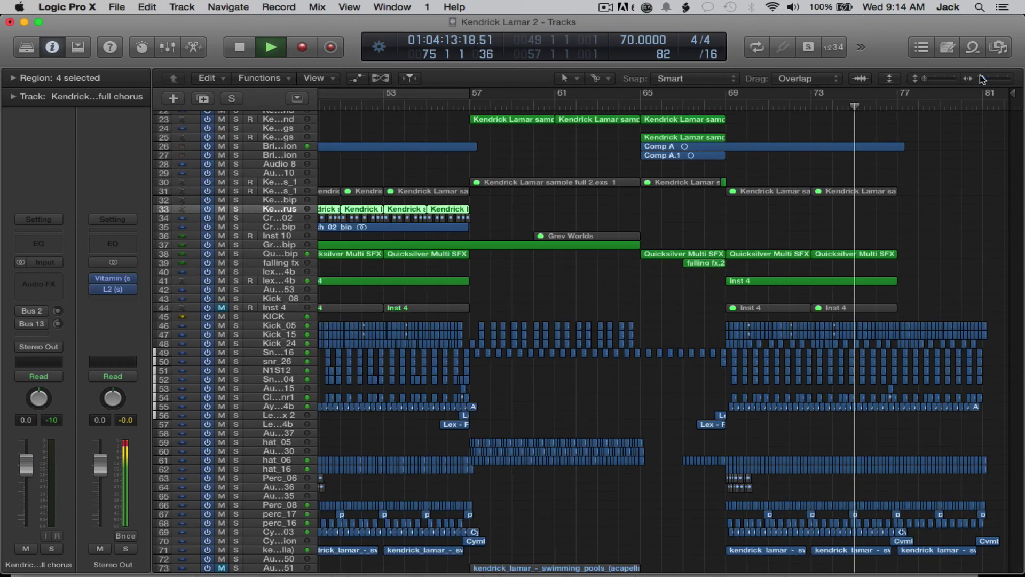
scroll(814, 261, up, 5)
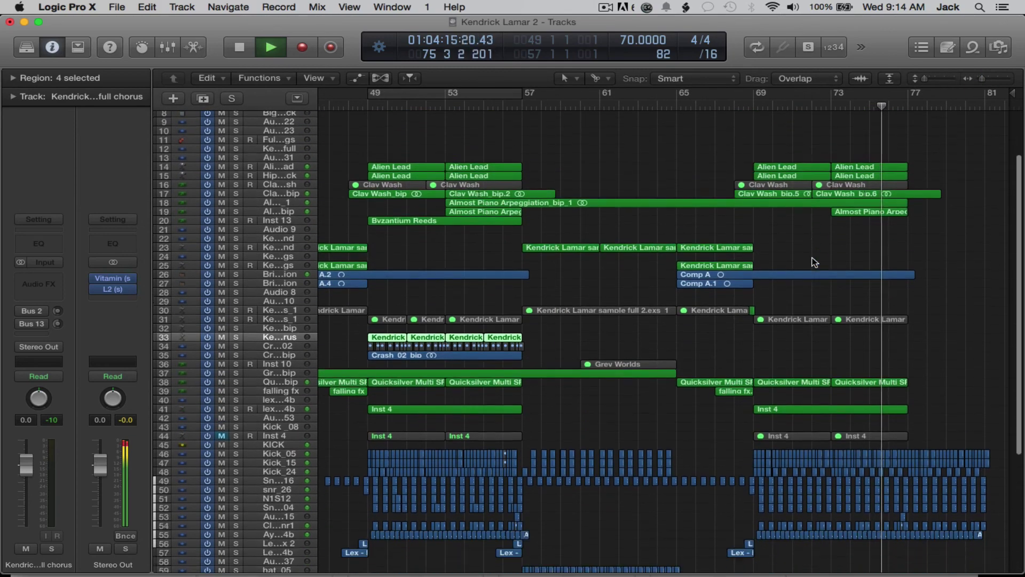
scroll(814, 261, down, 6)
scroll(814, 262, up, 8)
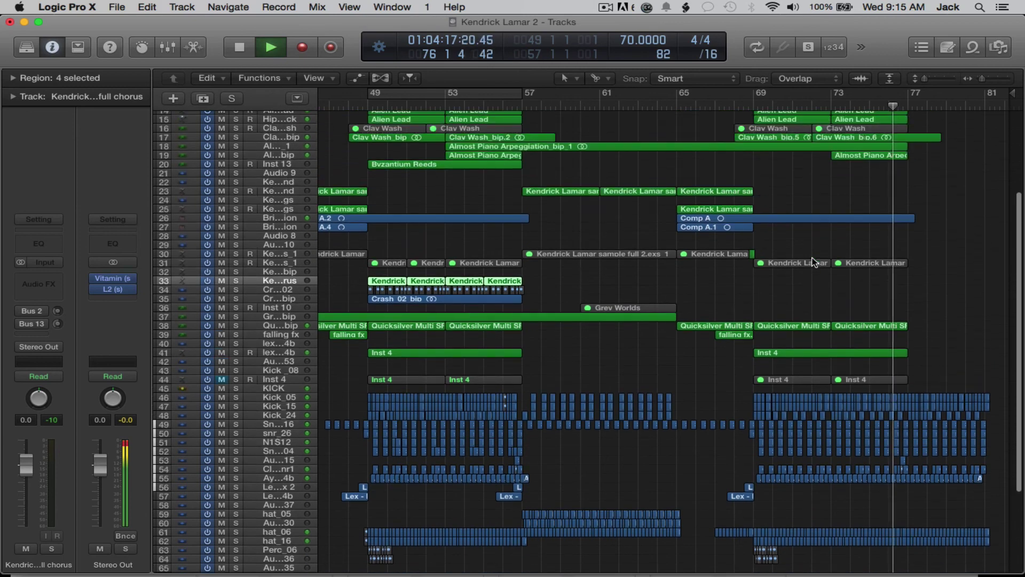
scroll(813, 260, down, 4)
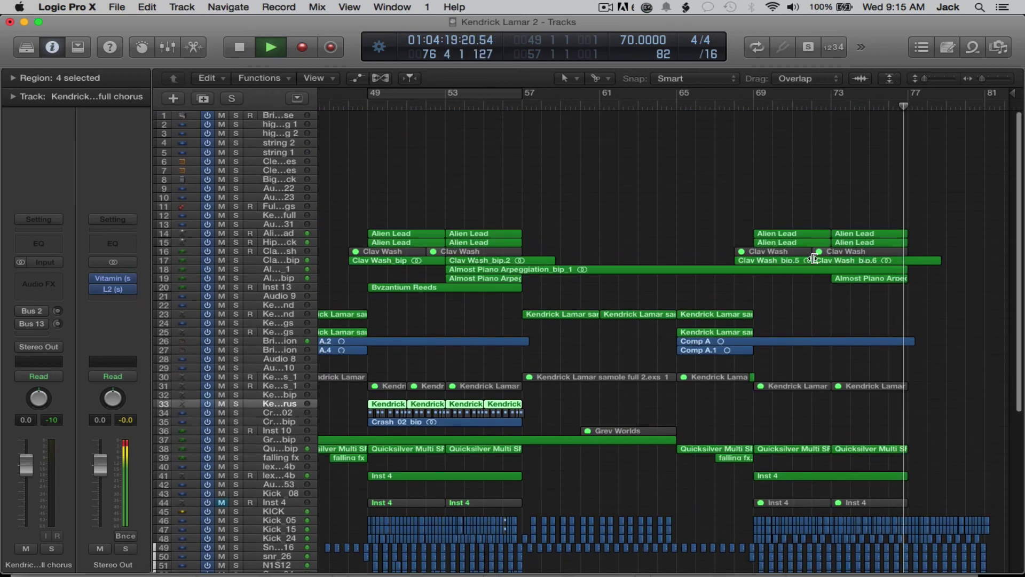
scroll(813, 260, up, 4)
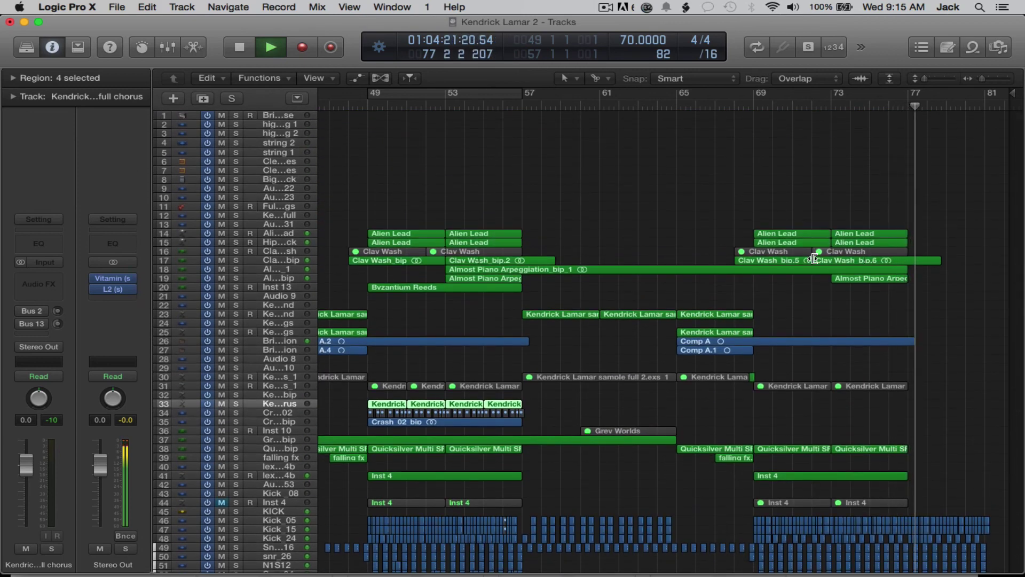